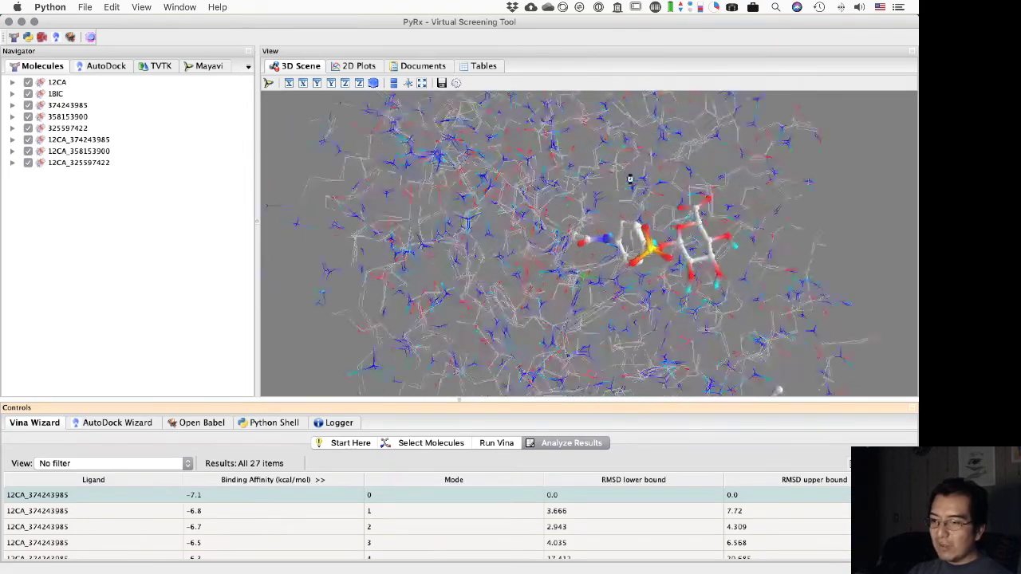
# - Review the 12CA docking poses one after another in the 3D scene, starting with the -7.1 kcal/mol pose of ligand 374243985
pyautogui.click(210, 496)
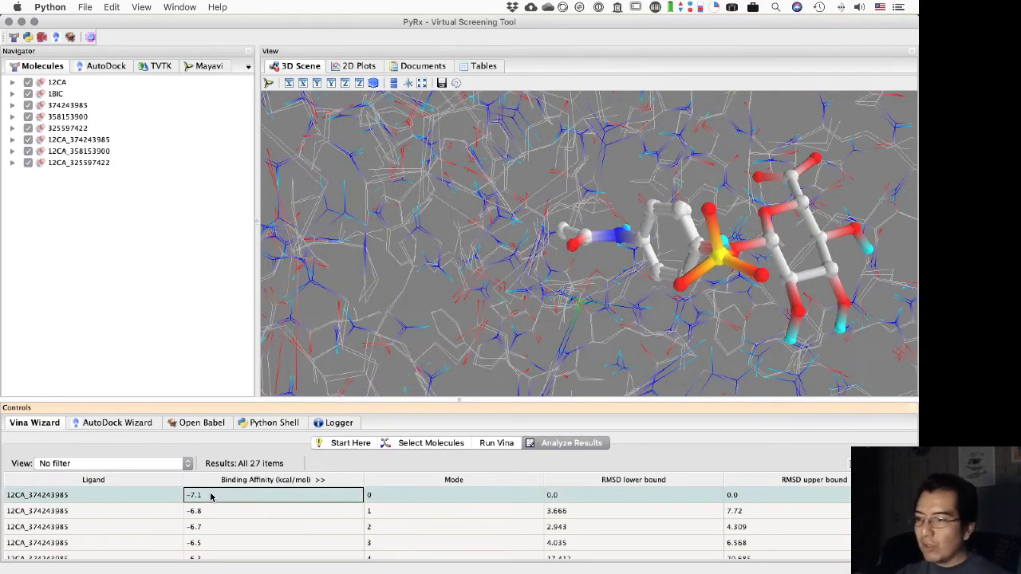
pyautogui.press('Down')
pyautogui.press('Down')
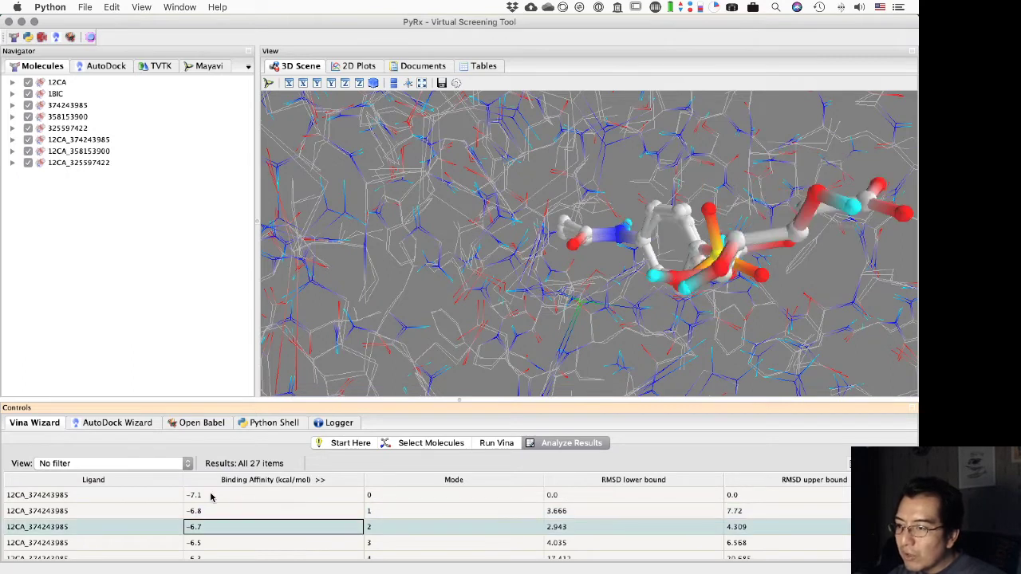
pyautogui.press('Down')
pyautogui.press('Down')
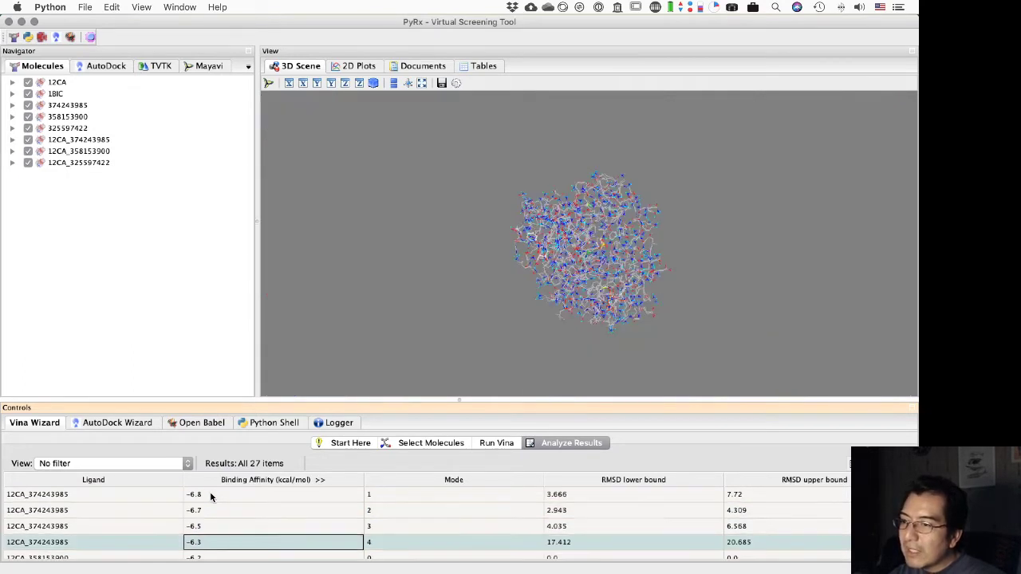
pyautogui.press('Down')
pyautogui.press('Down')
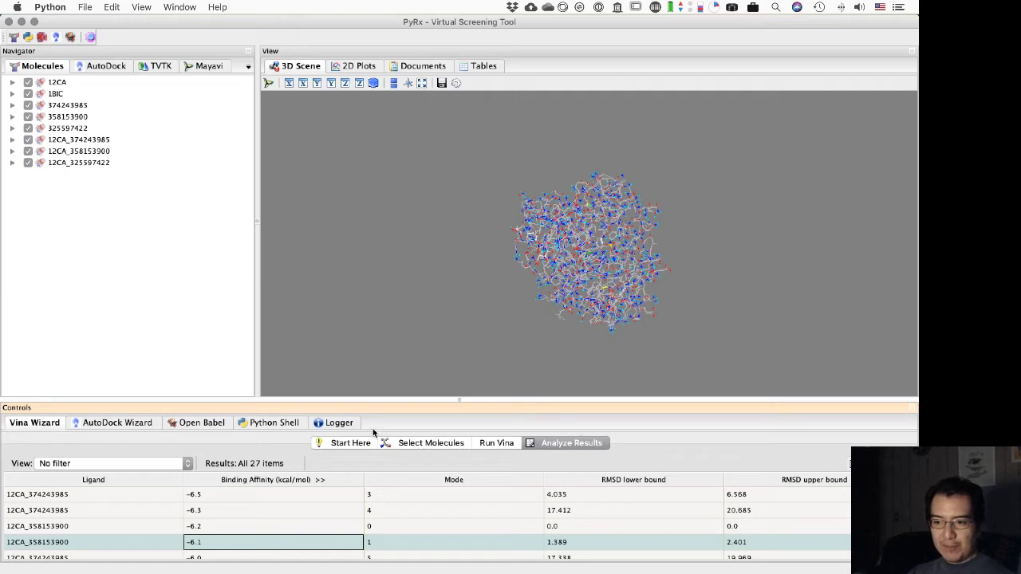
# - Dock the three selected ligands against macromolecule 1BIC with Vina, using the maximized search space
pyautogui.click(402, 449)
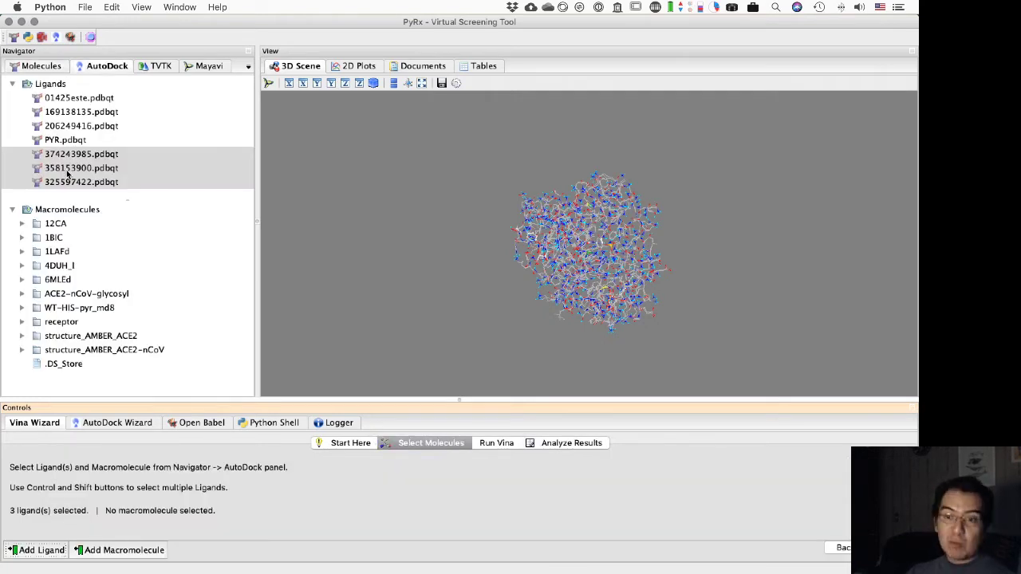
pyautogui.click(69, 238)
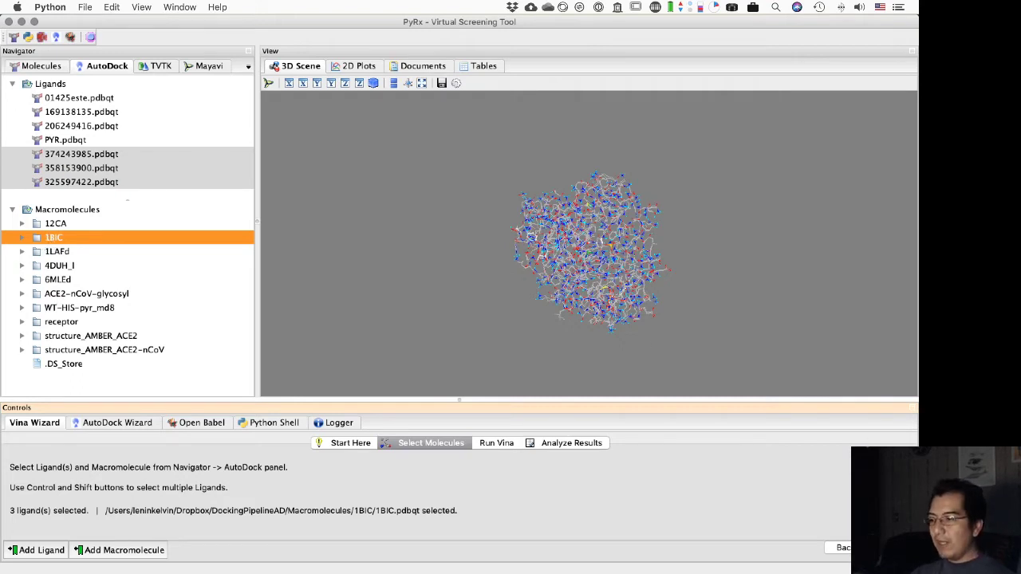
pyautogui.click(886, 548)
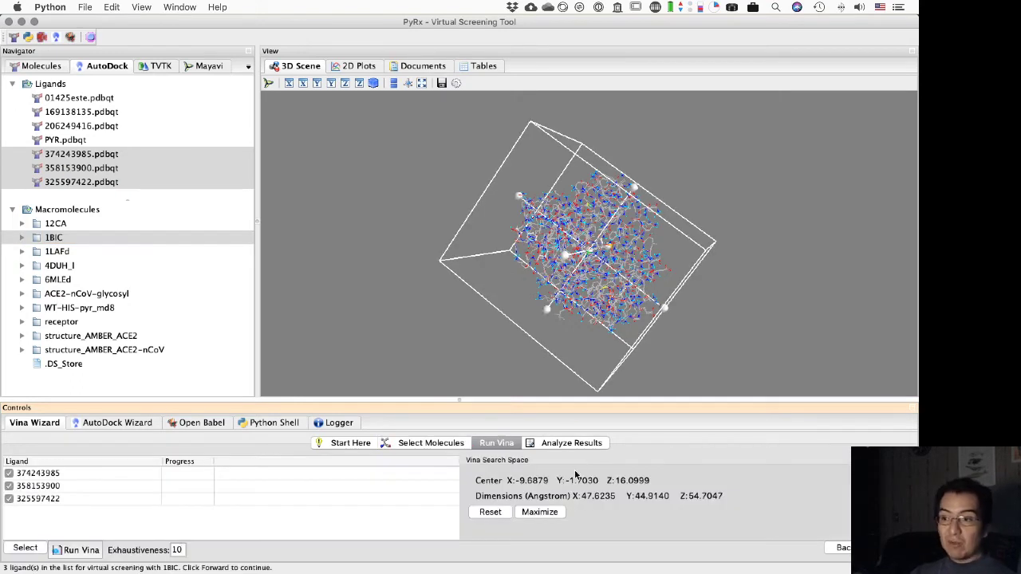
pyautogui.click(541, 514)
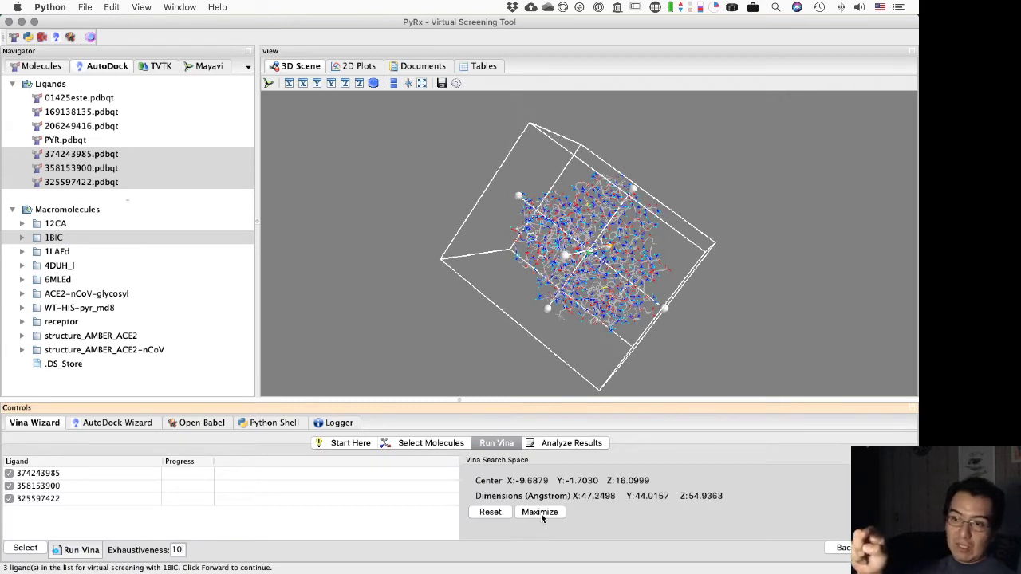
pyautogui.click(73, 551)
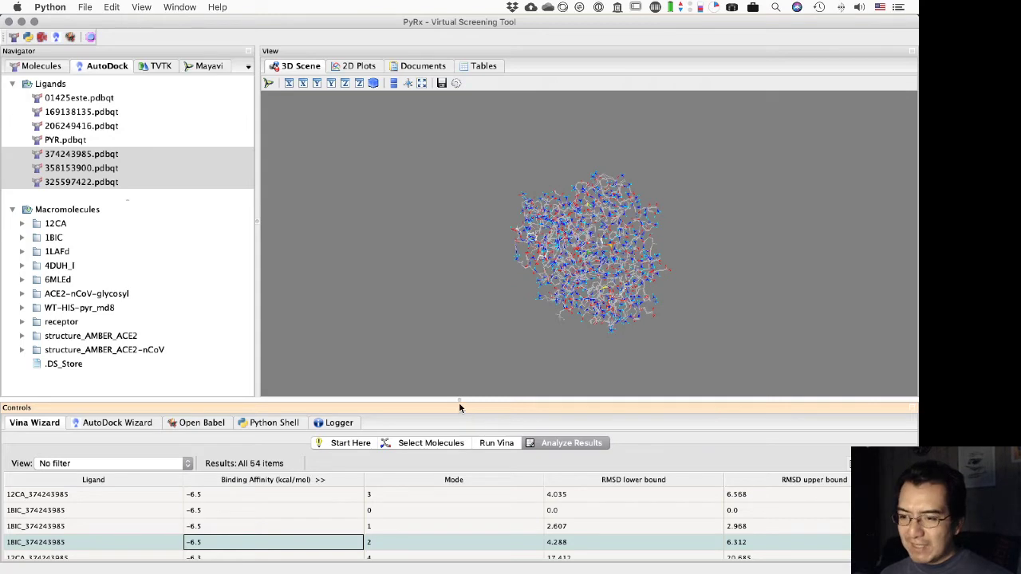
# - Enlarge the docking results table and compare the binding affinities of the 12CA and 1BIC poses
pyautogui.moveTo(458, 402); pyautogui.dragTo(459, 401)
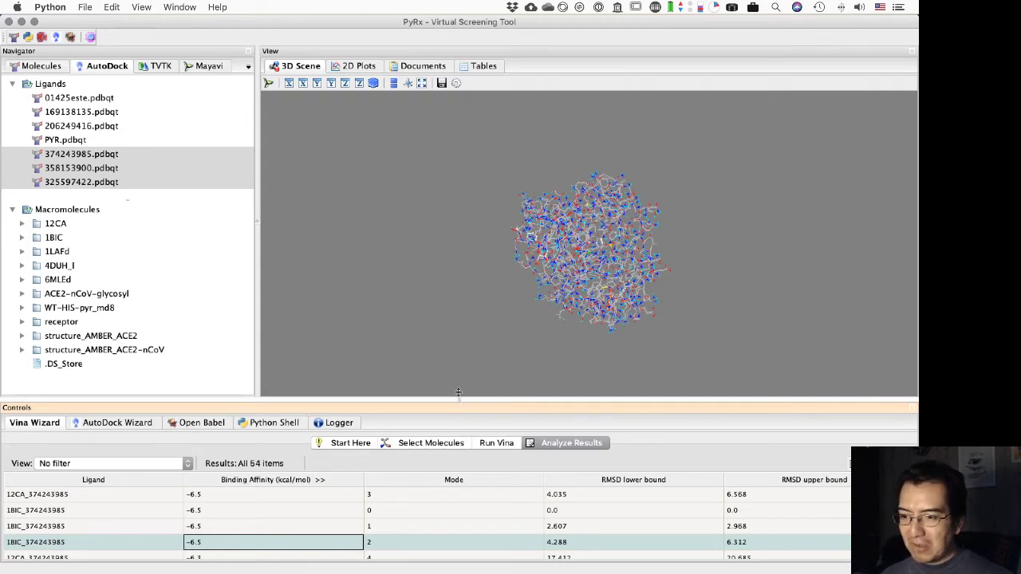
pyautogui.moveTo(445, 279); pyautogui.dragTo(445, 276)
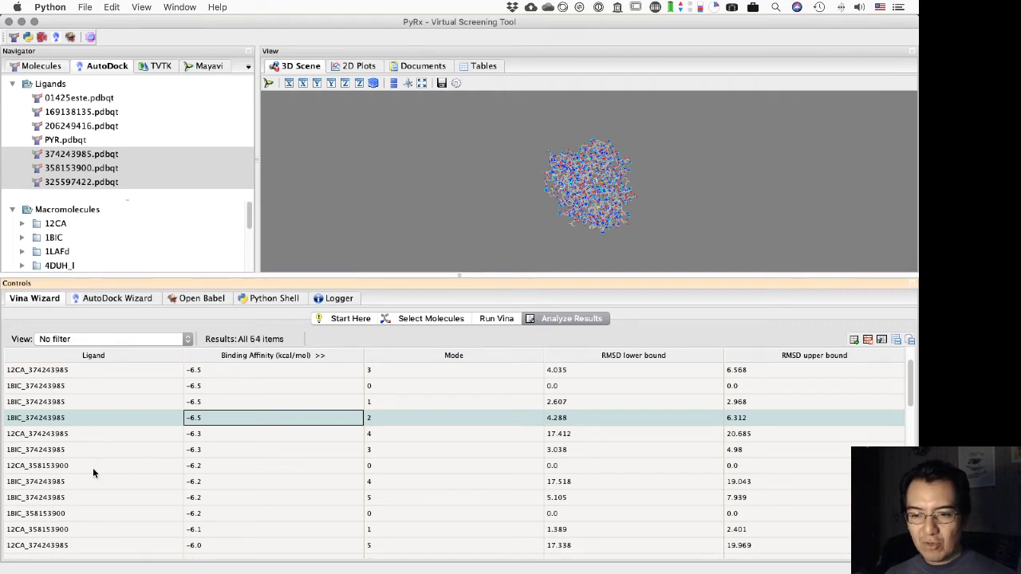
pyautogui.scroll(-2, 84, 503)
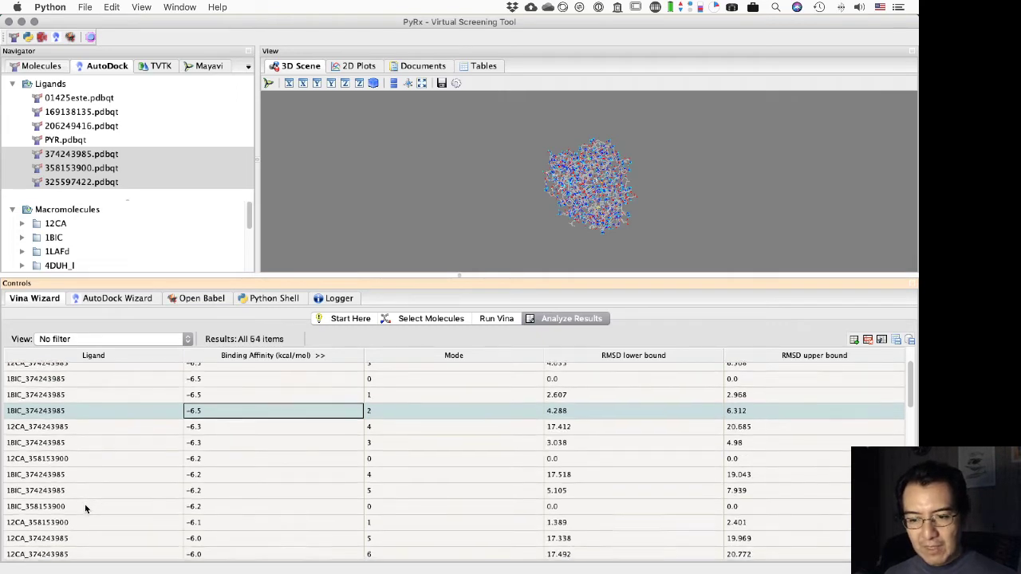
pyautogui.scroll(-6, 85, 504)
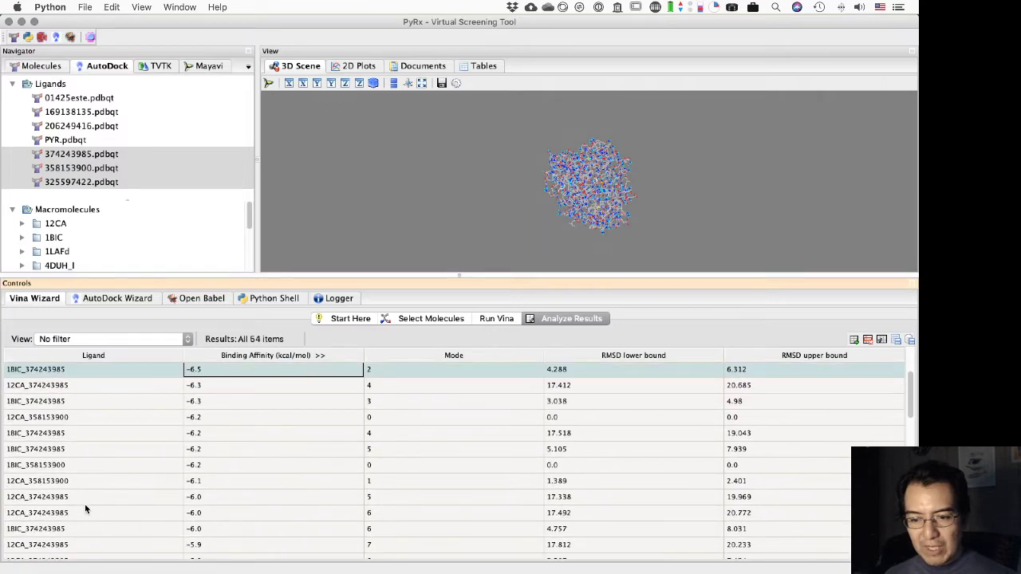
pyautogui.scroll(10, 85, 504)
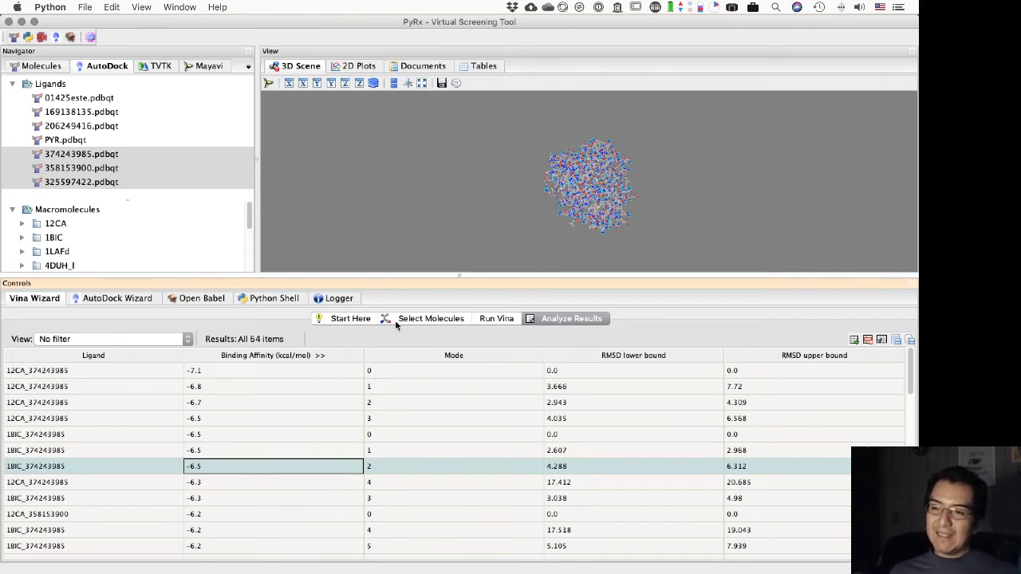
# - Switch to Finder and open the home folder in its own window beside the Downloads window
pyautogui.hotkey('ctrl', 'Left')
pyautogui.hotkey('ctrl', 'Left')
pyautogui.hotkey('ctrl', 'Left')
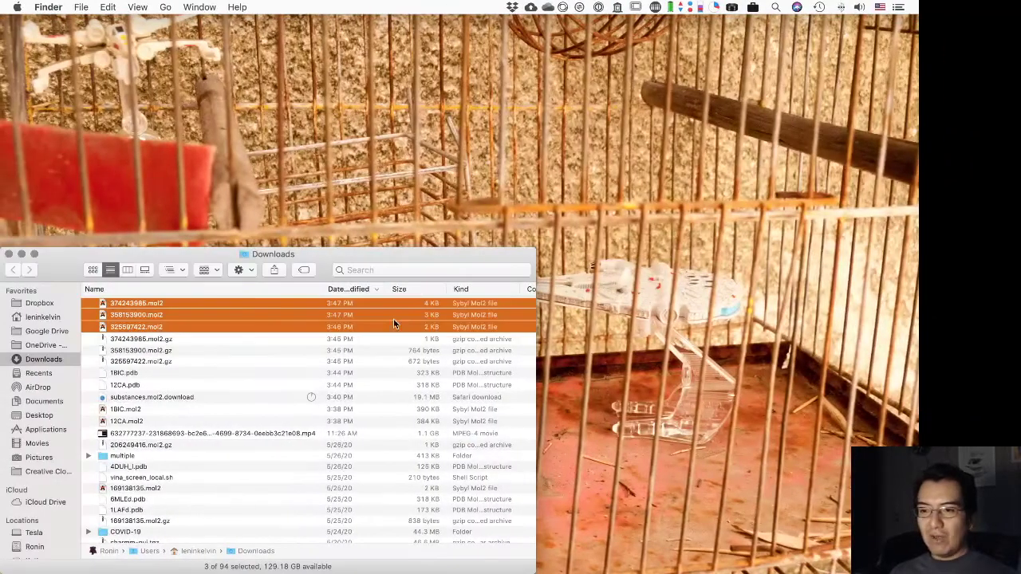
pyautogui.press('super+t')
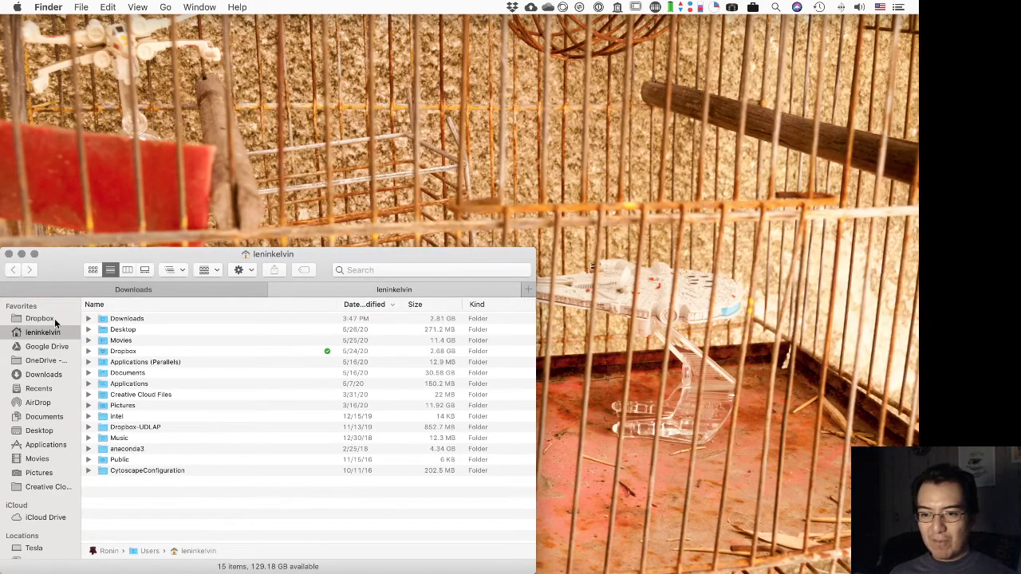
pyautogui.click(40, 319)
pyautogui.click(185, 272)
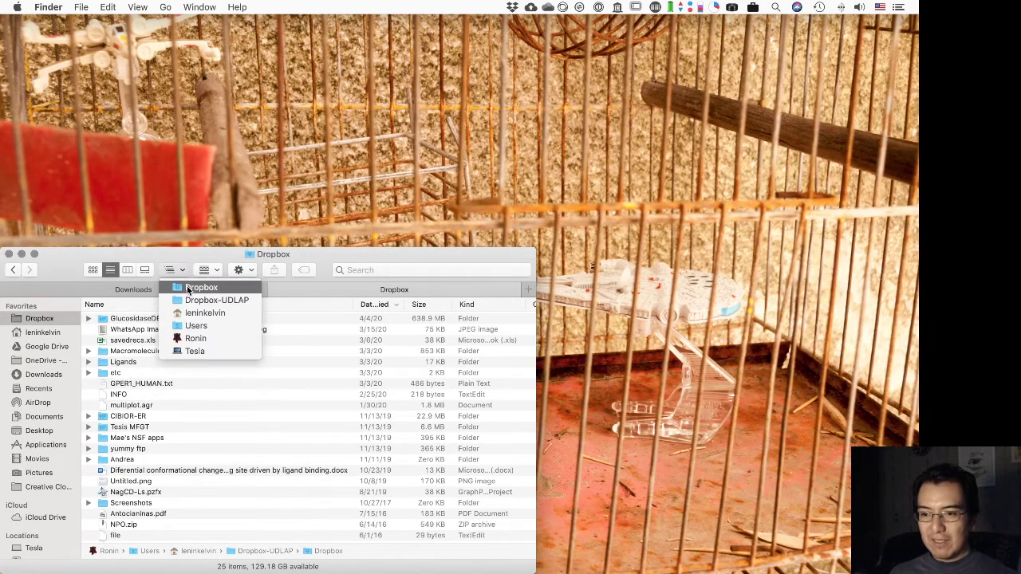
pyautogui.click(196, 313)
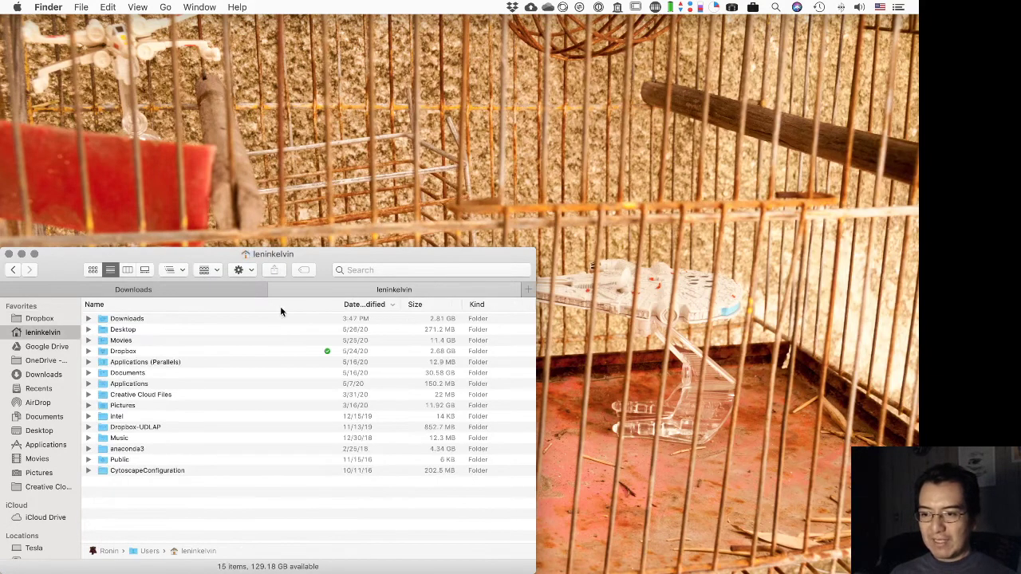
pyautogui.moveTo(309, 297); pyautogui.dragTo(612, 373)
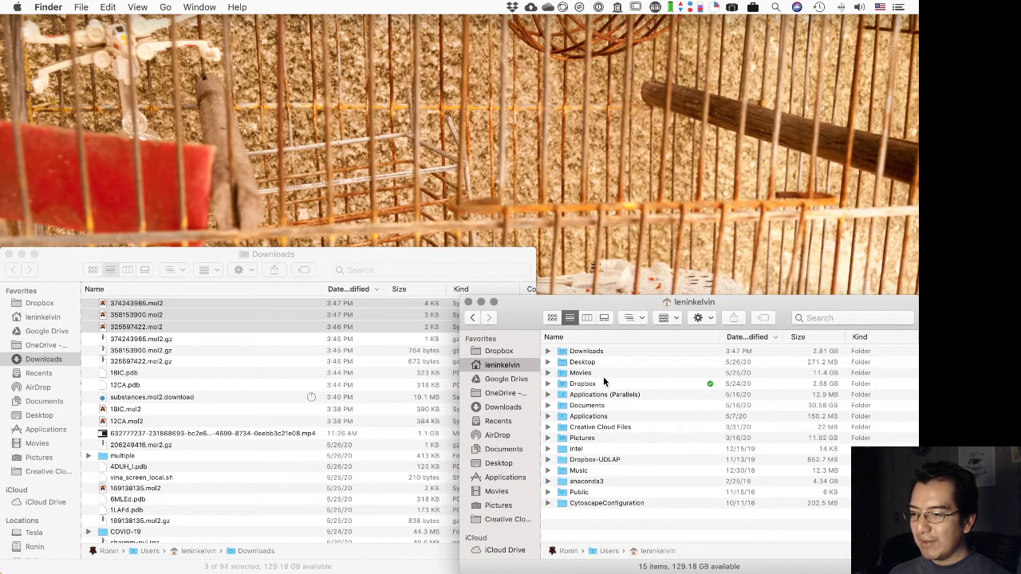
pyautogui.click(604, 377)
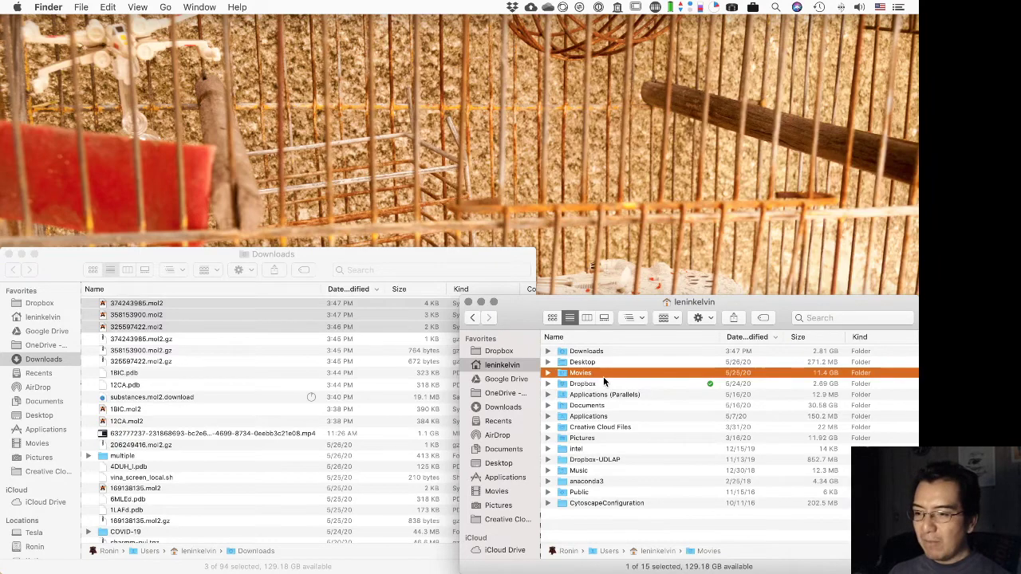
pyautogui.doubleClick(604, 377)
pyautogui.click(476, 318)
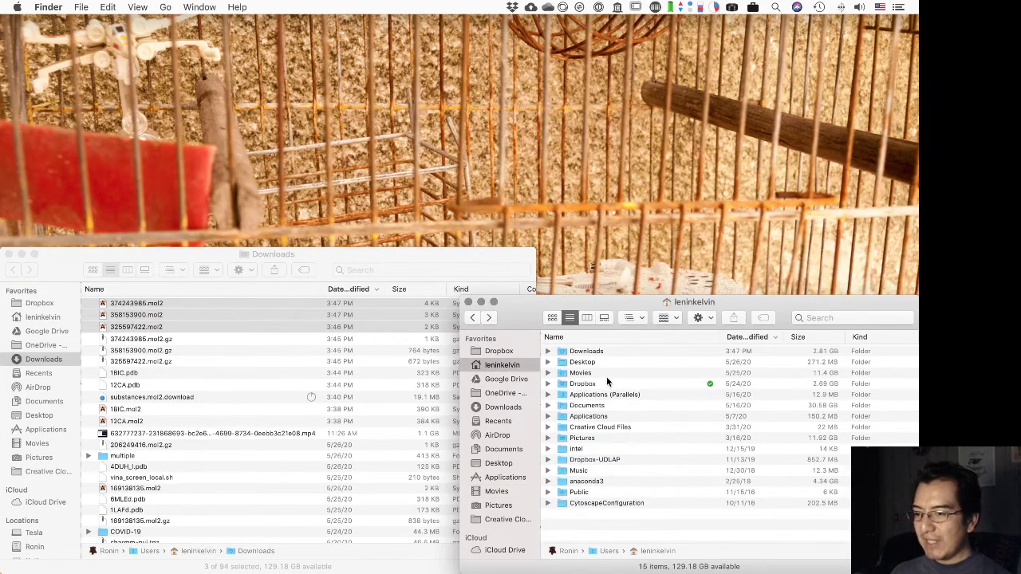
pyautogui.doubleClick(607, 376)
pyautogui.click(474, 318)
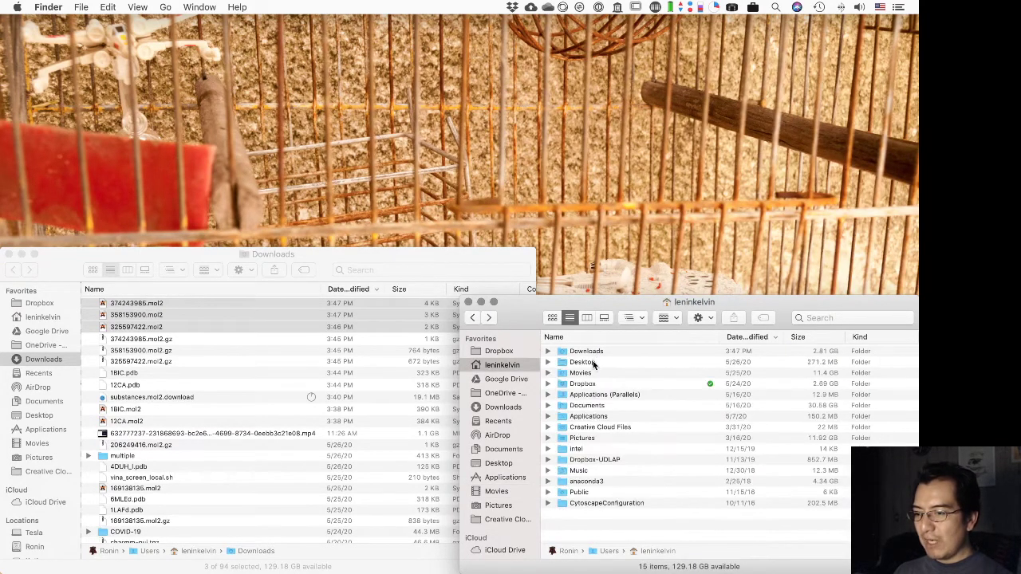
pyautogui.click(590, 376)
pyautogui.doubleClick(590, 378)
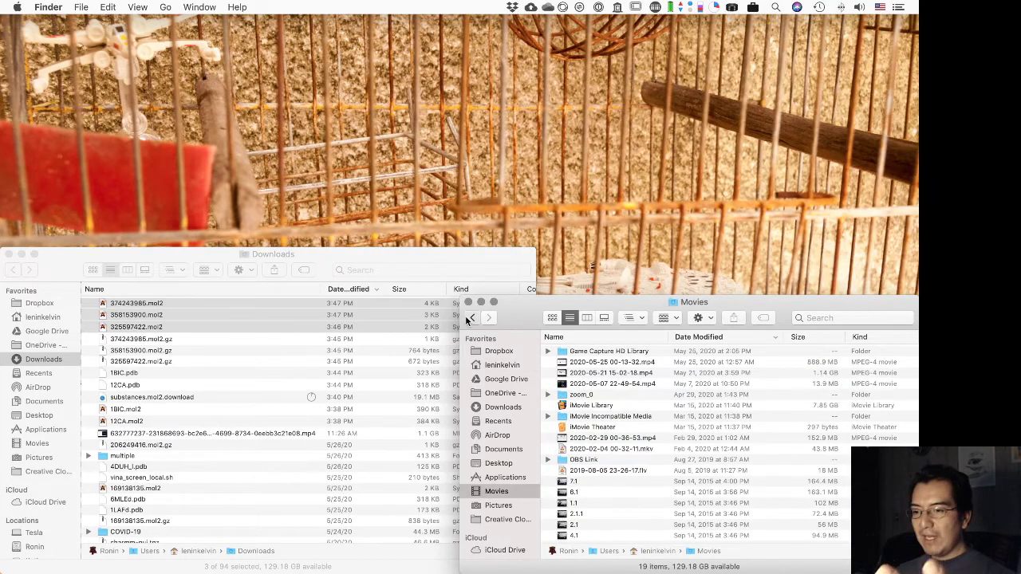
pyautogui.click(473, 317)
# - Sort the Dropbox folder by name and open the Macromolecules folder inside DockingPipelineAD
pyautogui.doubleClick(612, 386)
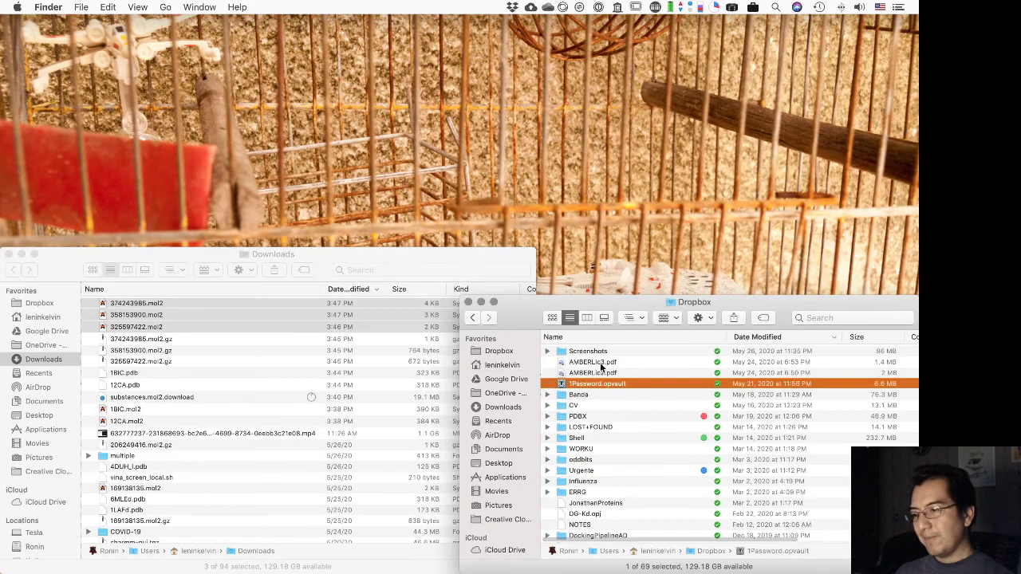
pyautogui.write('dock')
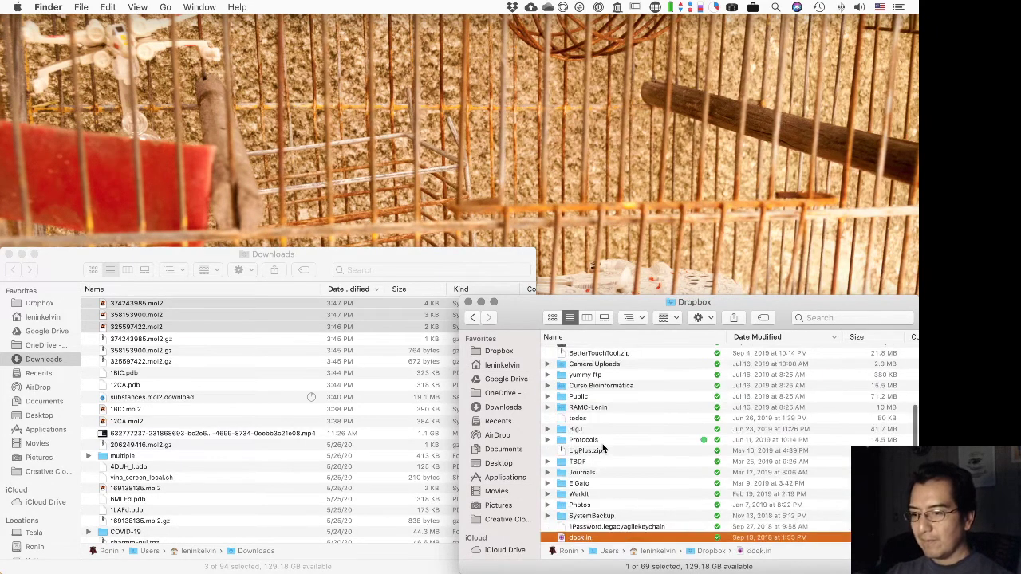
pyautogui.click(612, 338)
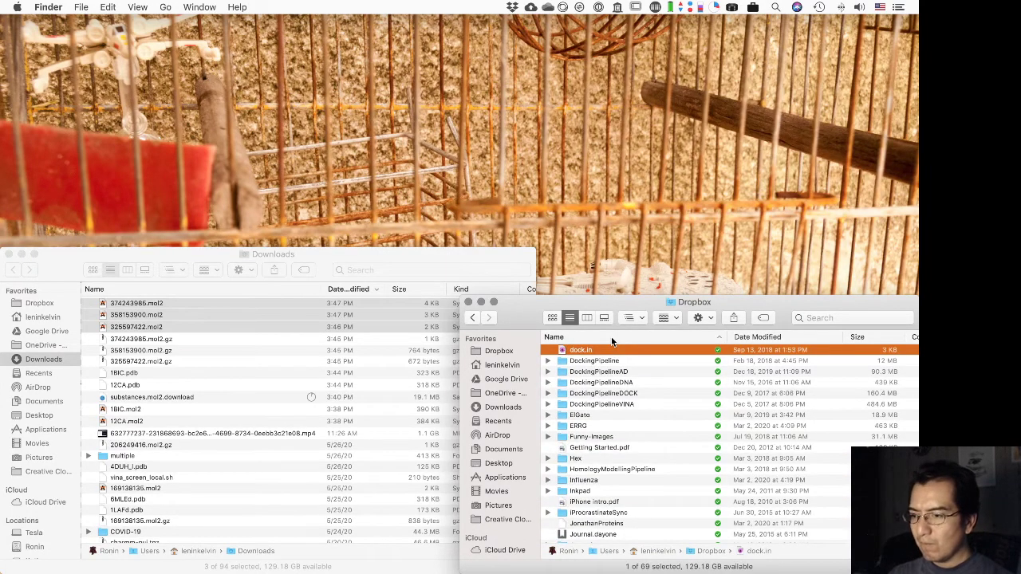
pyautogui.doubleClick(626, 372)
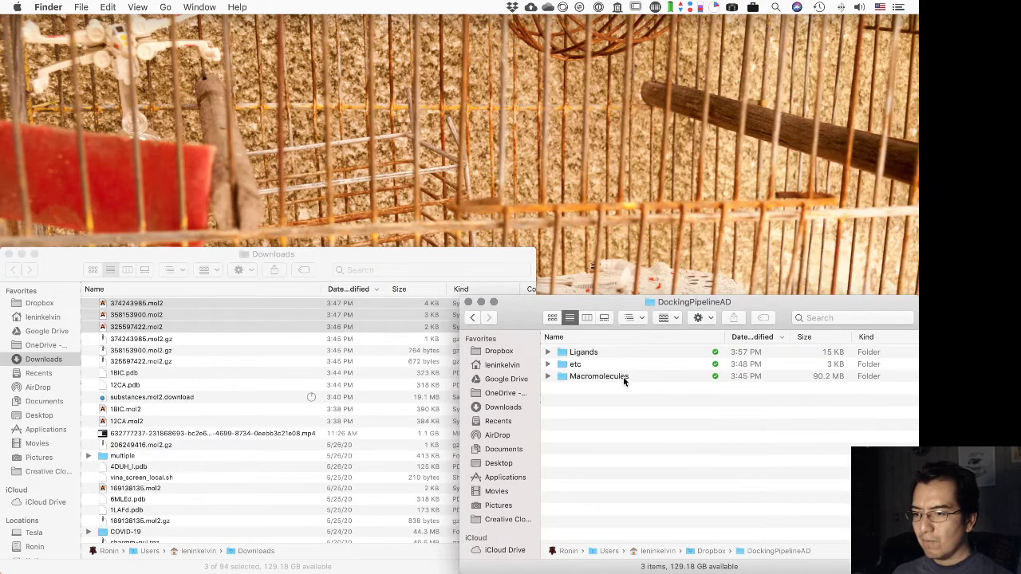
pyautogui.doubleClick(623, 376)
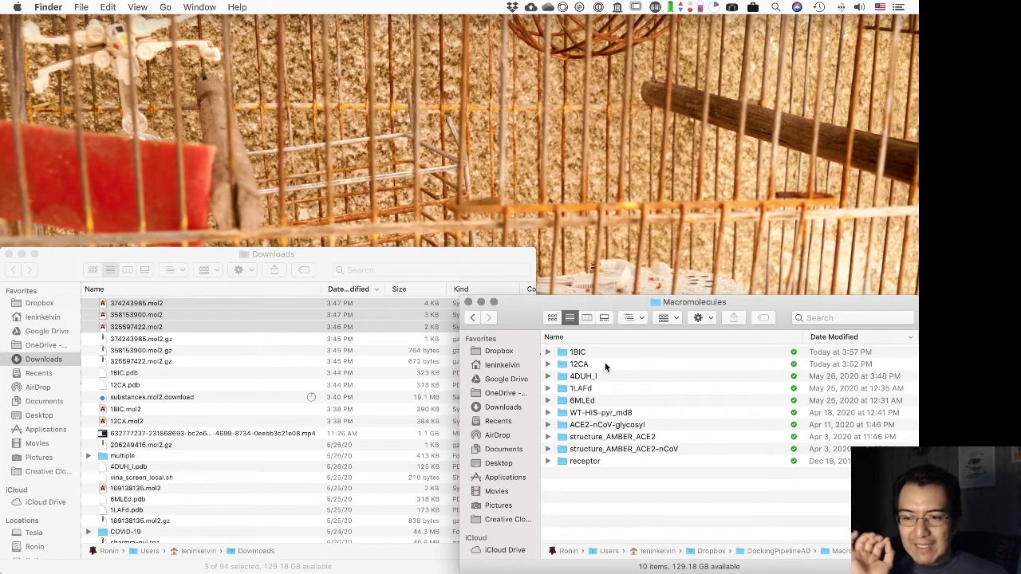
# - Open 1BIC.pdb and 12CA.pdb from the Downloads folder together in UCSF Chimera
pyautogui.click(195, 351)
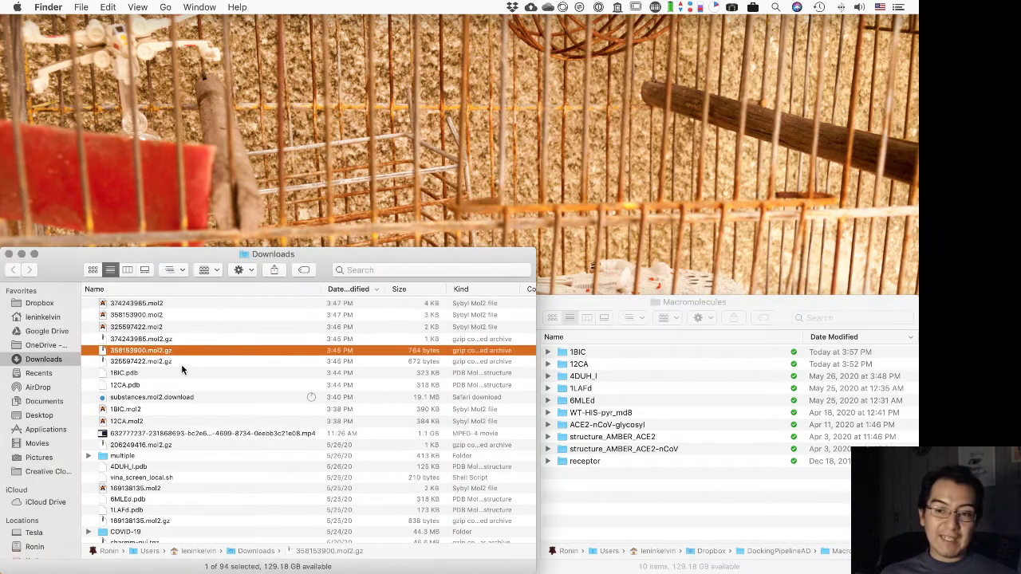
pyautogui.click(176, 371)
pyautogui.keyDown('shift'); pyautogui.click(162, 386); pyautogui.keyUp('shift')
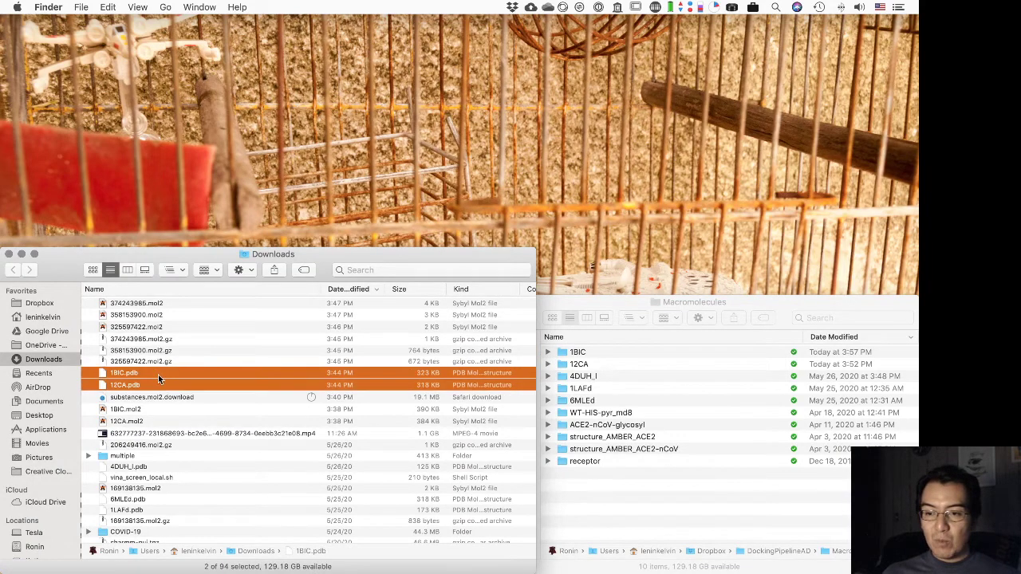
pyautogui.doubleClick(120, 373)
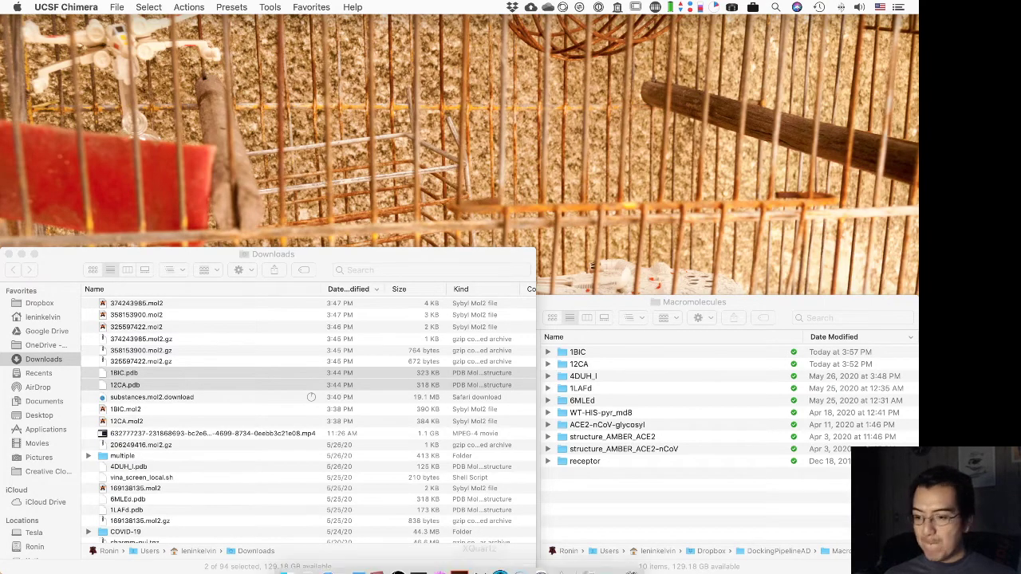
pyautogui.click(522, 559)
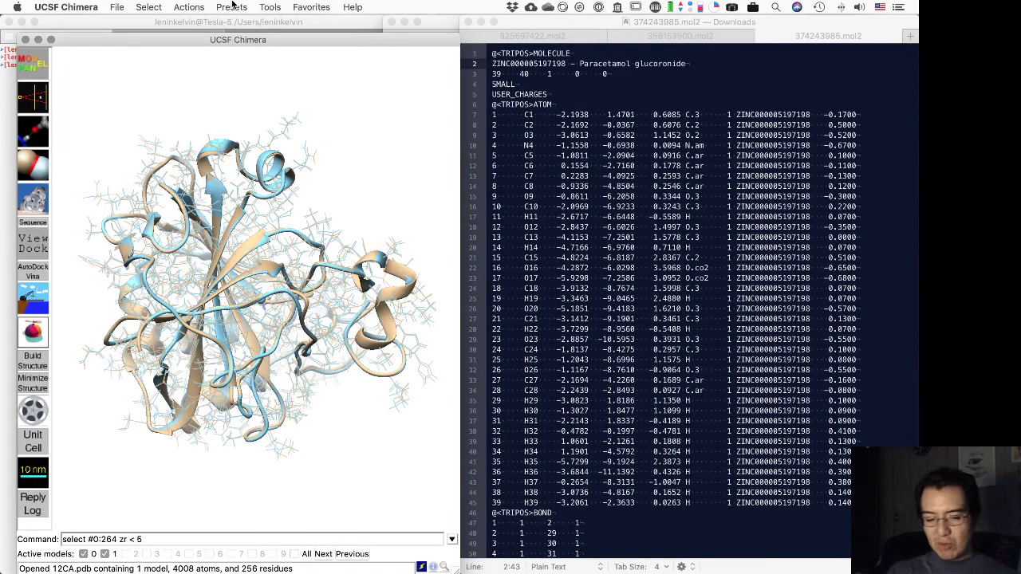
# - Start ViewDock with the AutoDock [.pdbqt] file type and keep its file dialog up after opening results
pyautogui.click(276, 6)
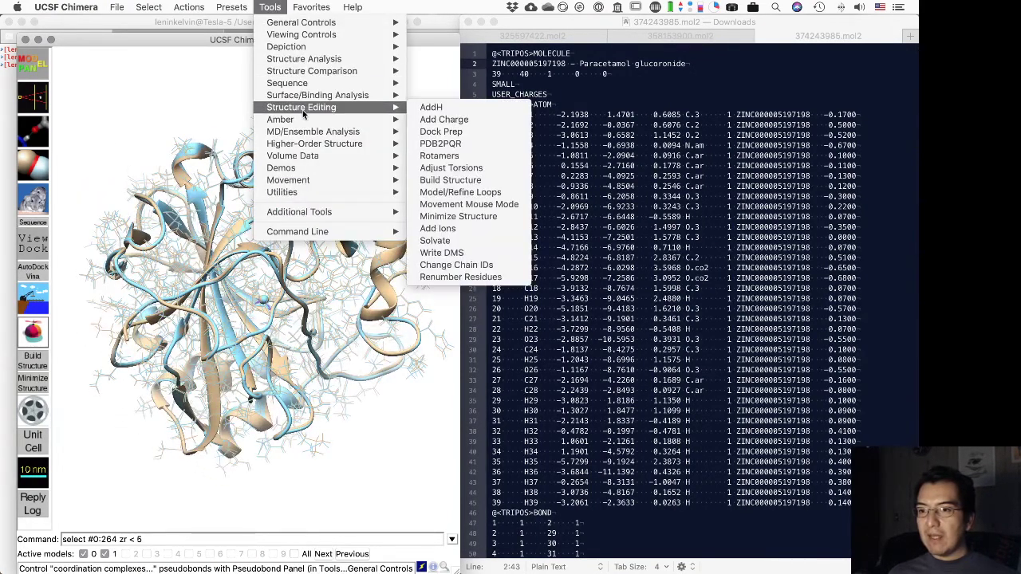
pyautogui.moveTo(394, 93)
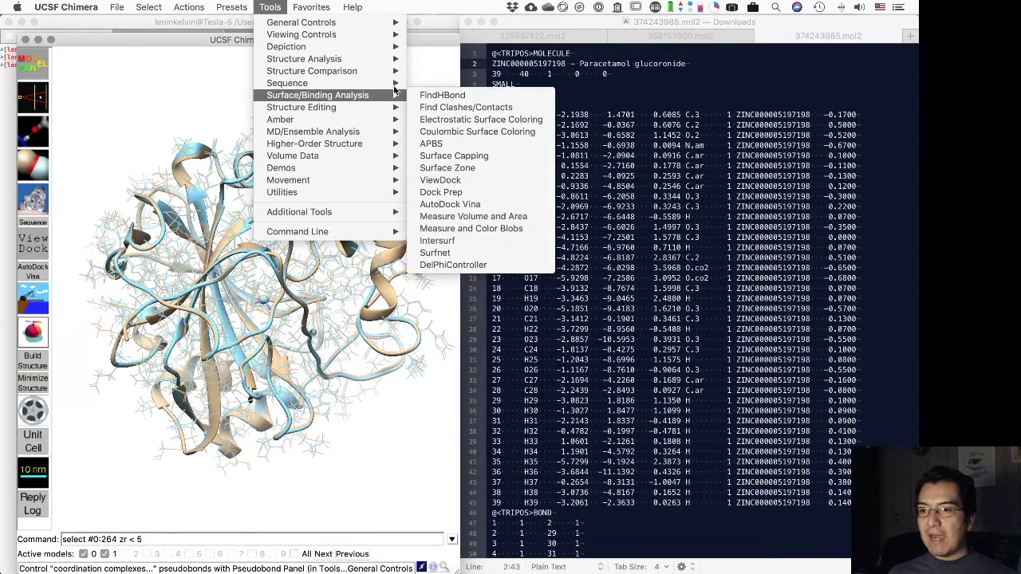
pyautogui.click(456, 181)
pyautogui.moveTo(607, 258); pyautogui.dragTo(739, 29)
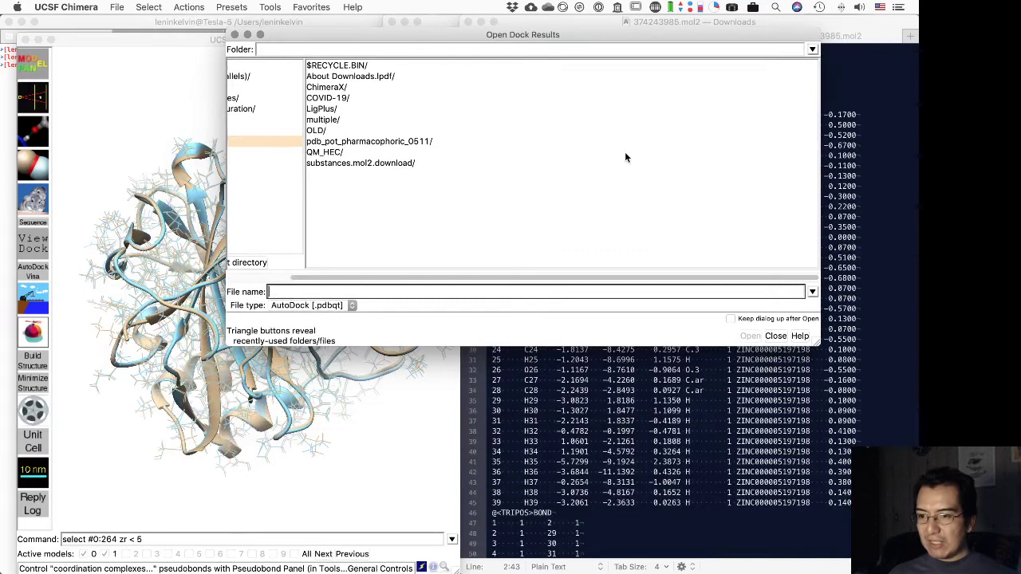
pyautogui.click(731, 318)
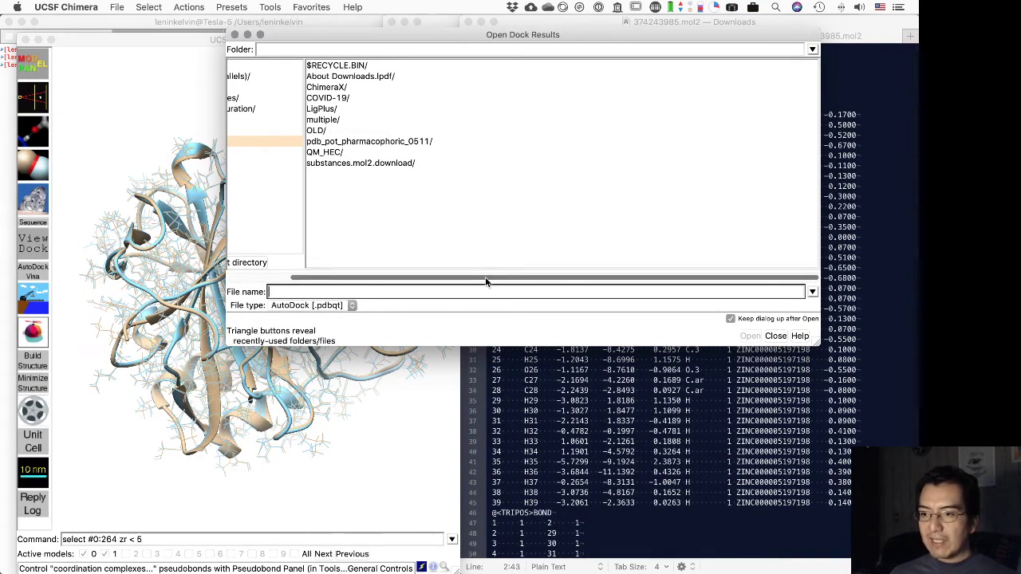
# - Open 325597422_out.pdbqt, 358153900_out.pdbqt and 374243985_out.pdbqt together from Dropbox/DockingPipelineAD/Macromolecules/12CA as docking results
pyautogui.moveTo(492, 278); pyautogui.dragTo(430, 278)
pyautogui.click(283, 162)
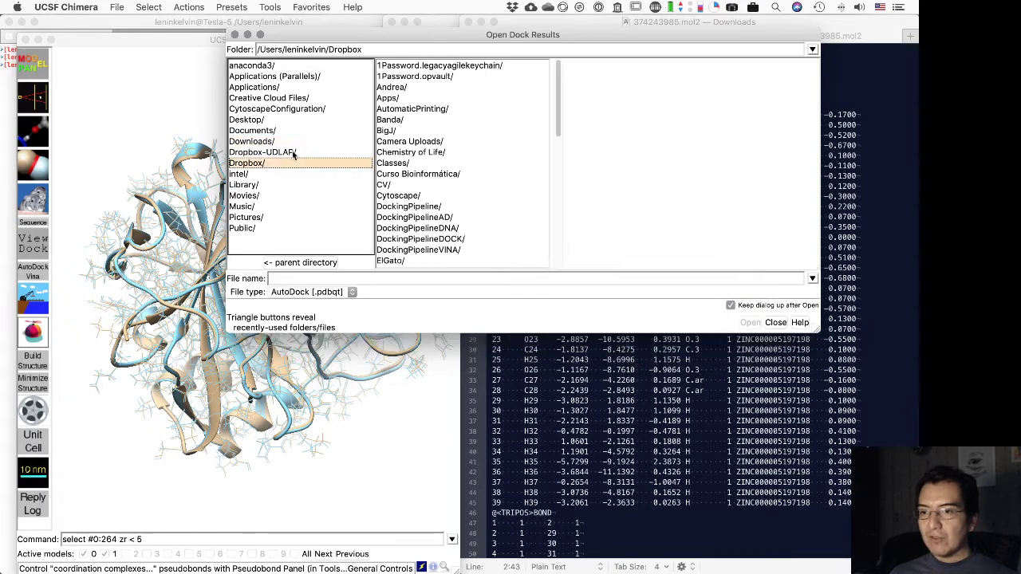
pyautogui.click(449, 218)
pyautogui.click(449, 217)
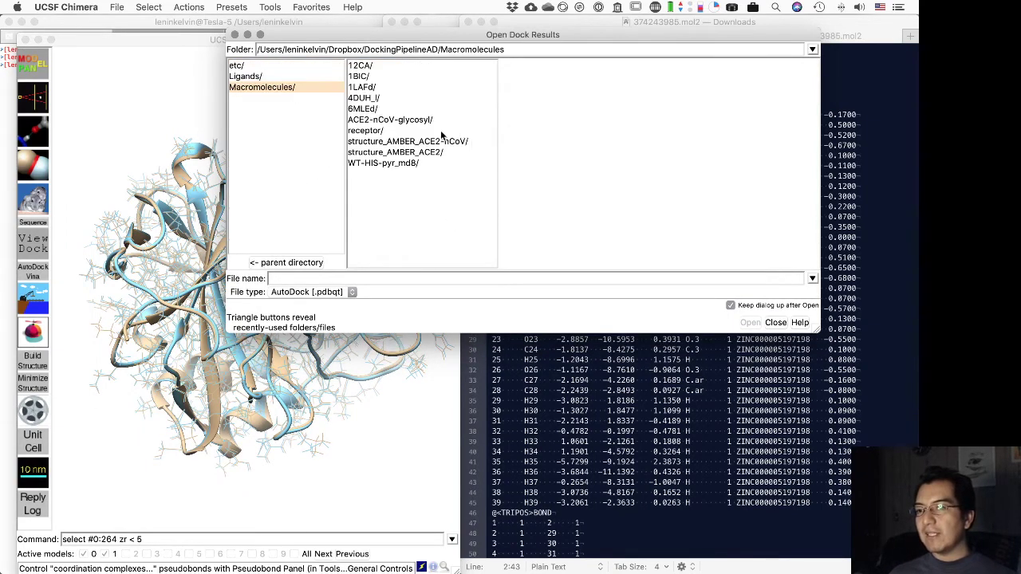
pyautogui.click(361, 66)
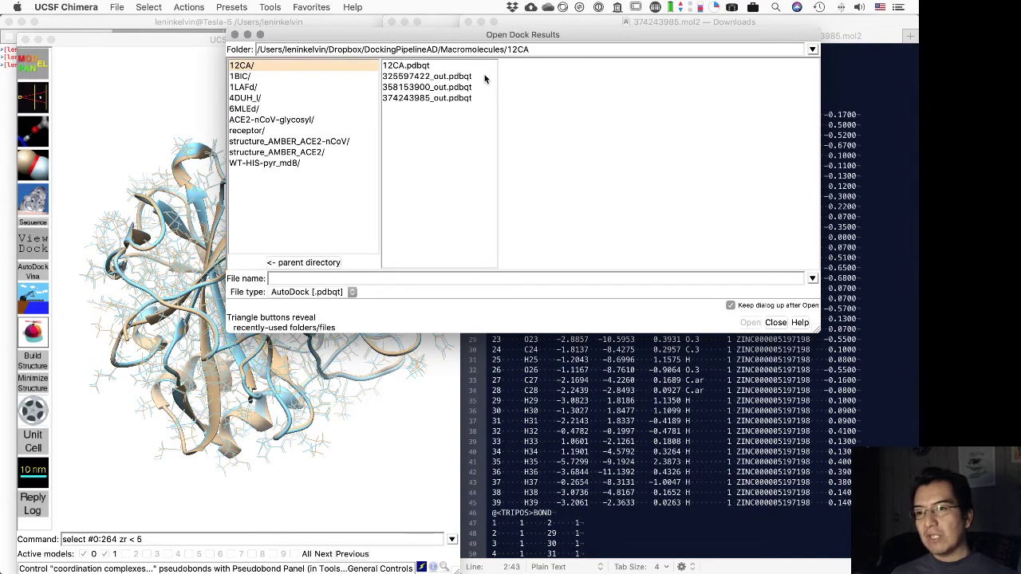
pyautogui.moveTo(483, 78); pyautogui.dragTo(484, 99)
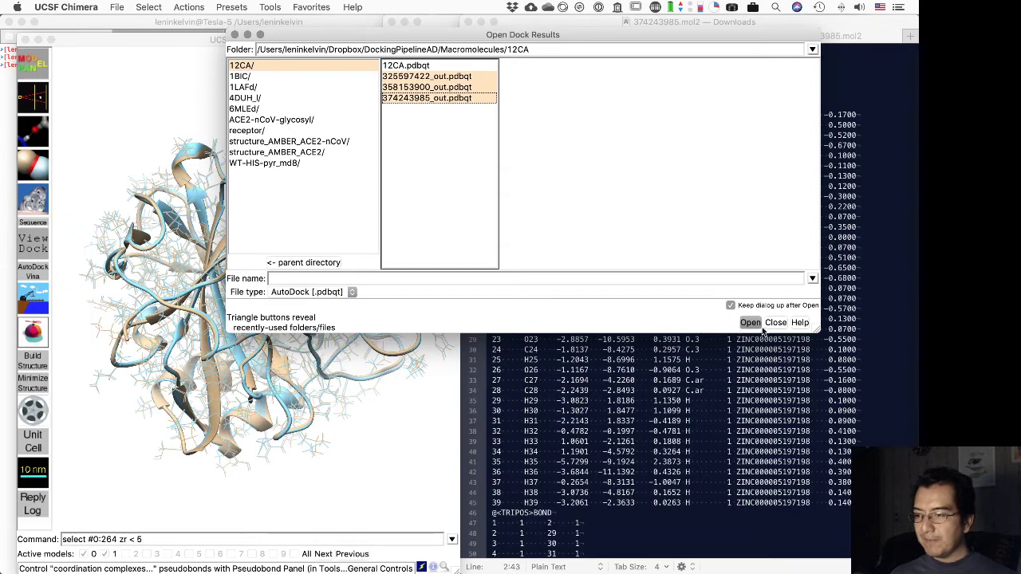
pyautogui.click(755, 325)
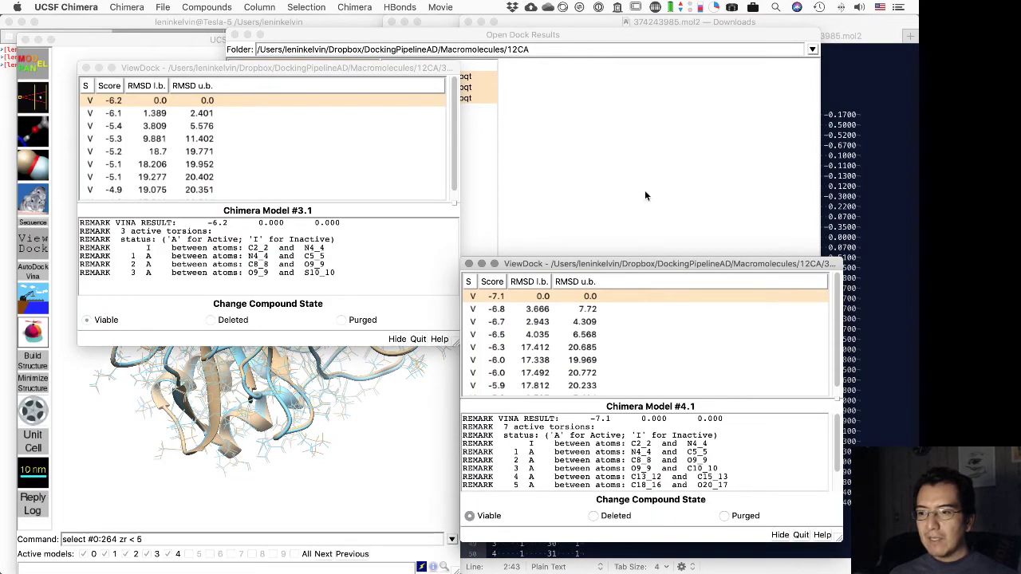
# - Stack the three 12CA ViewDock windows beside the structure, ordered 374243985, 358153900, 325597422, with their score tables in view
pyautogui.moveTo(416, 65); pyautogui.dragTo(827, 77)
pyautogui.moveTo(239, 160); pyautogui.dragTo(119, 239)
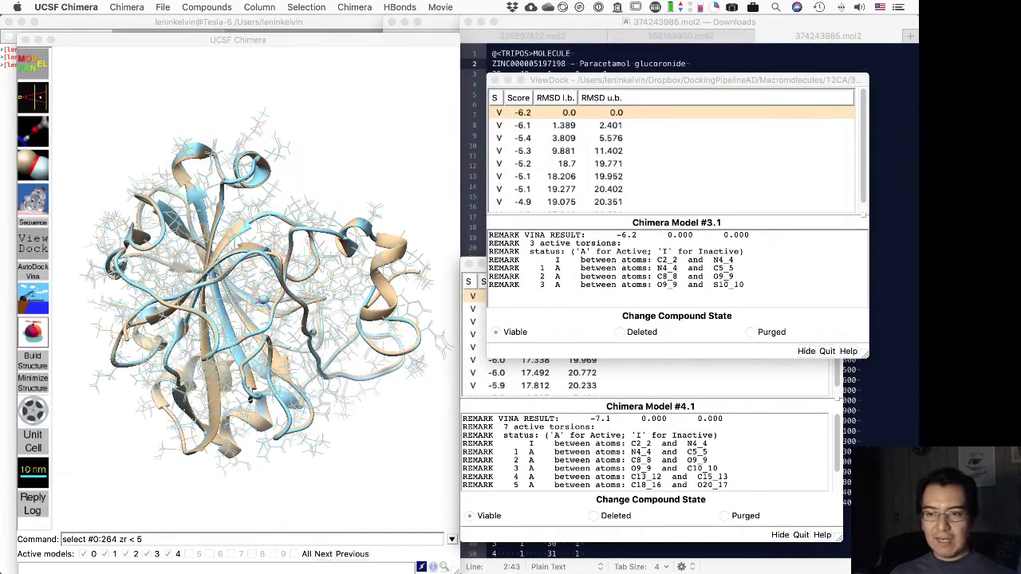
pyautogui.hotkey('ctrl', 'Down')
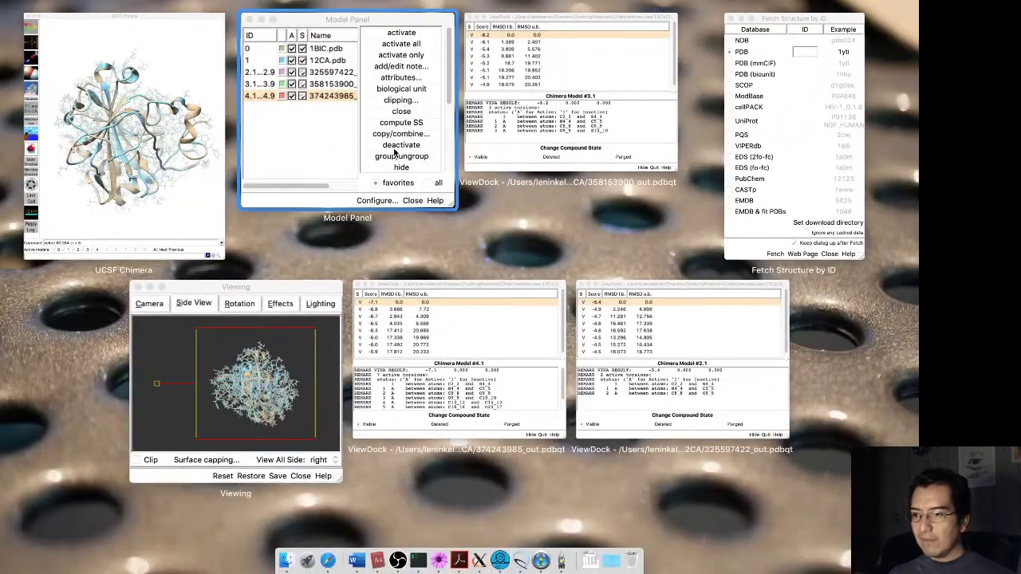
pyautogui.click(696, 302)
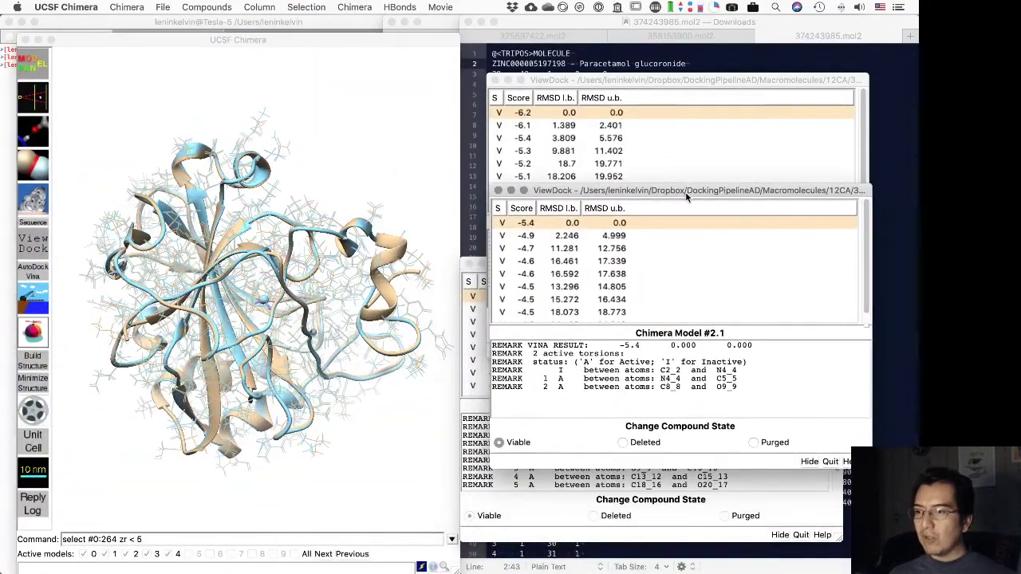
pyautogui.moveTo(657, 267); pyautogui.dragTo(713, 170)
pyautogui.click(502, 287)
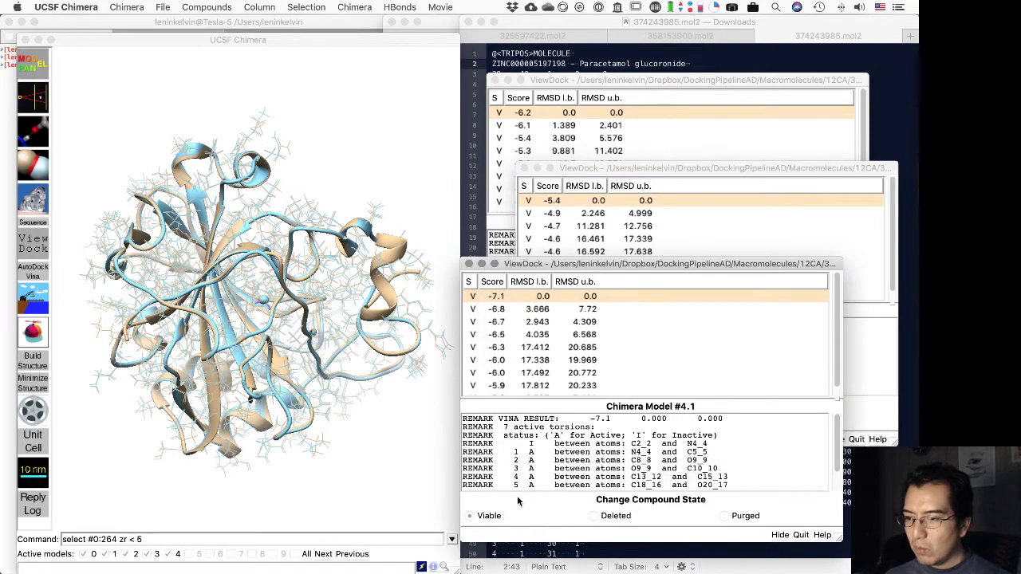
pyautogui.moveTo(552, 265); pyautogui.dragTo(550, 22)
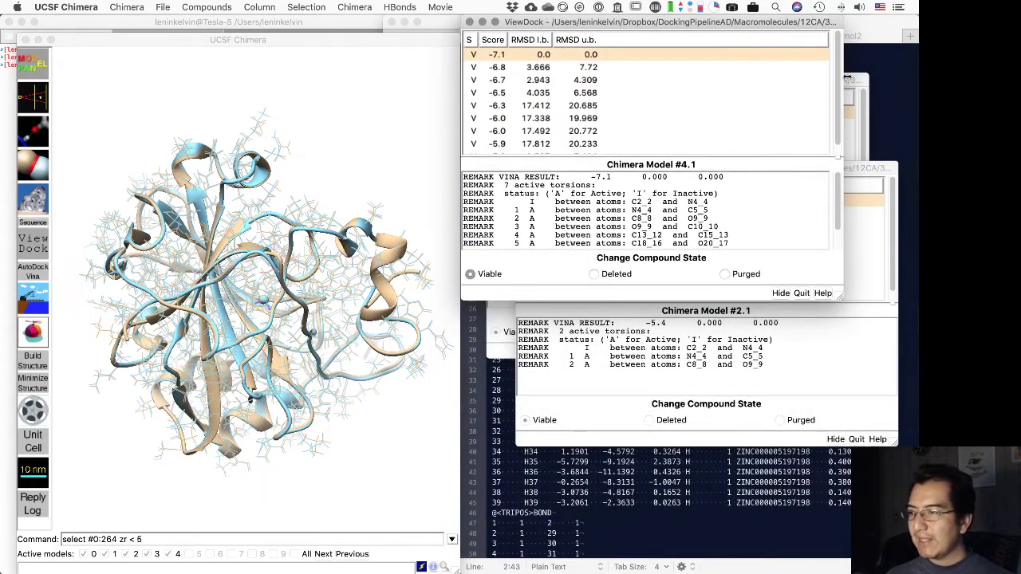
pyautogui.moveTo(852, 80); pyautogui.dragTo(828, 304)
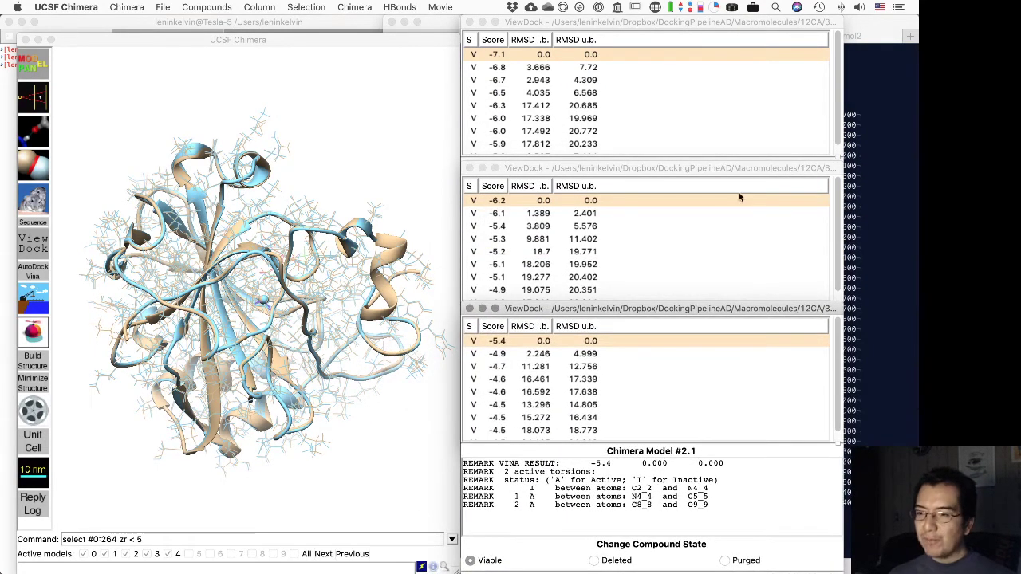
pyautogui.click(714, 167)
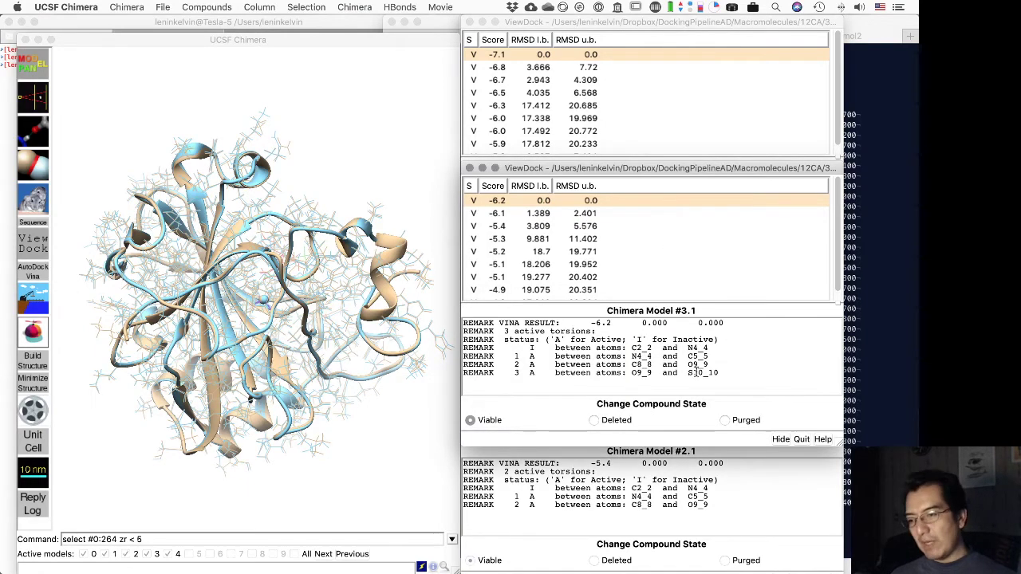
pyautogui.click(692, 461)
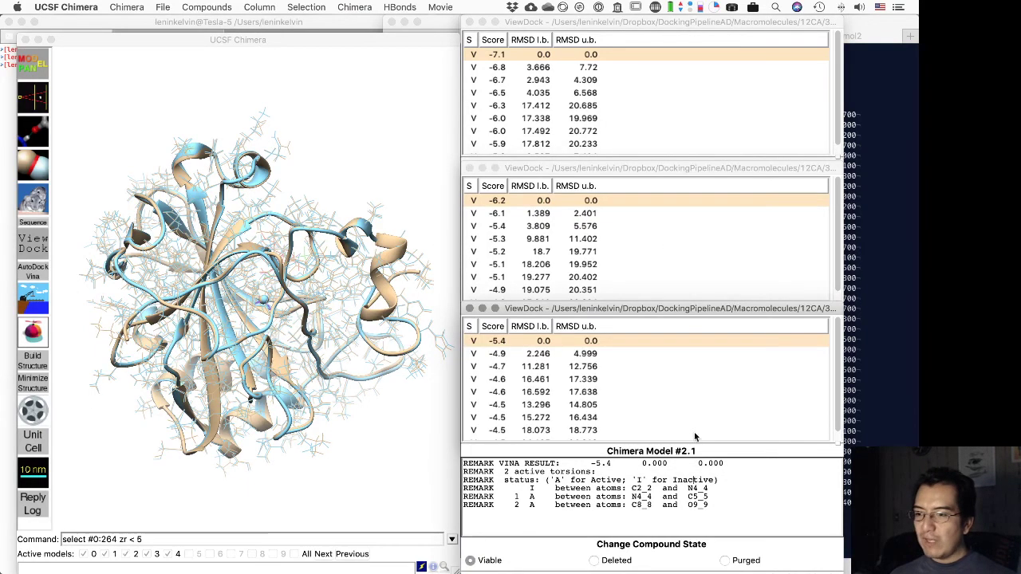
# - Bring up the Model Panel and hide the 1BIC.pdb model
pyautogui.click(284, 74)
pyautogui.hotkey('ctrl', 'Down')
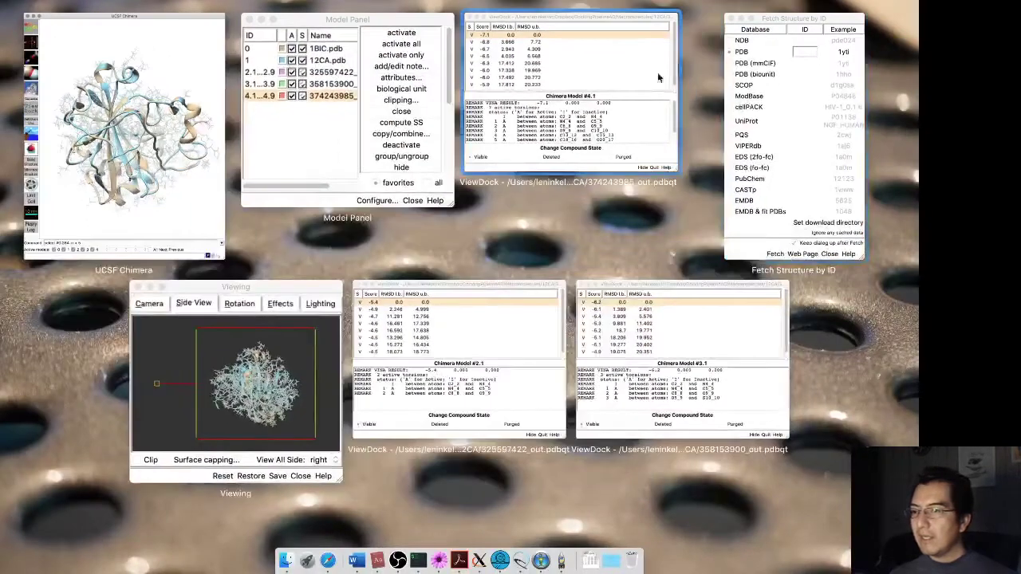
pyautogui.click(426, 125)
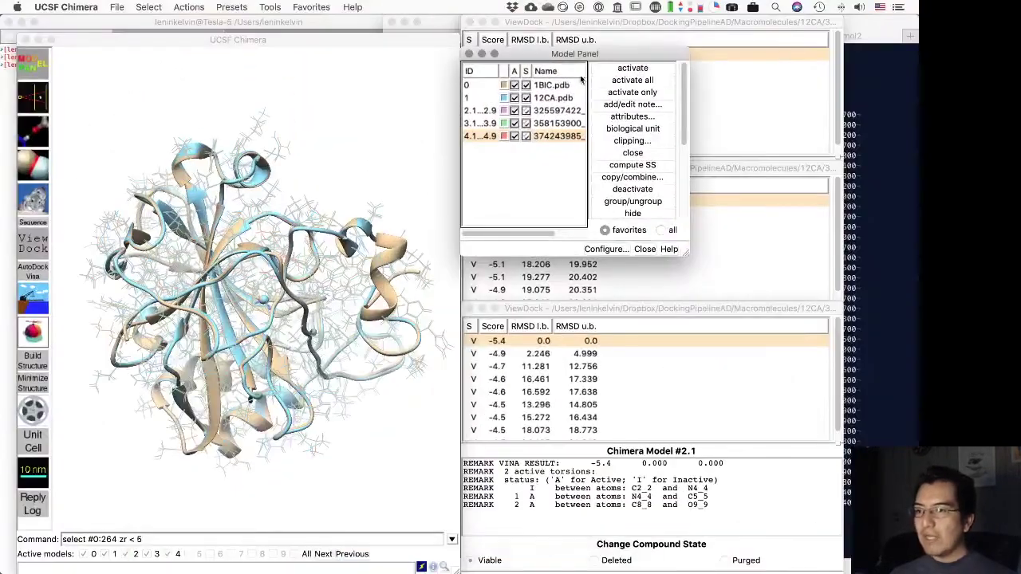
pyautogui.click(525, 85)
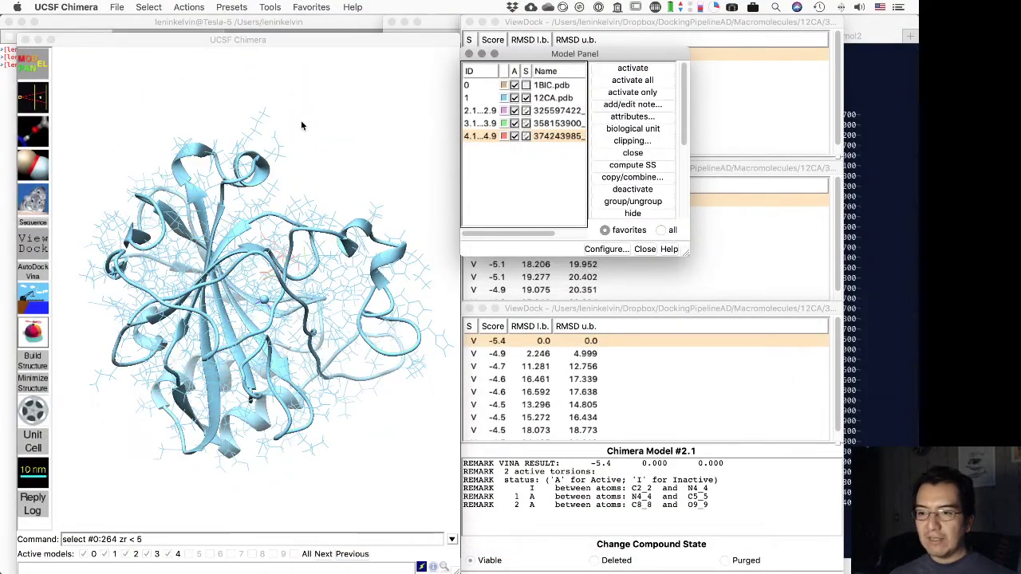
# - Open the docking results 325597422_out.pdbqt, 358153900_out.pdbqt and 374243985_out.pdbqt together from the 1BIC folder in ViewDock
pyautogui.click(300, 121)
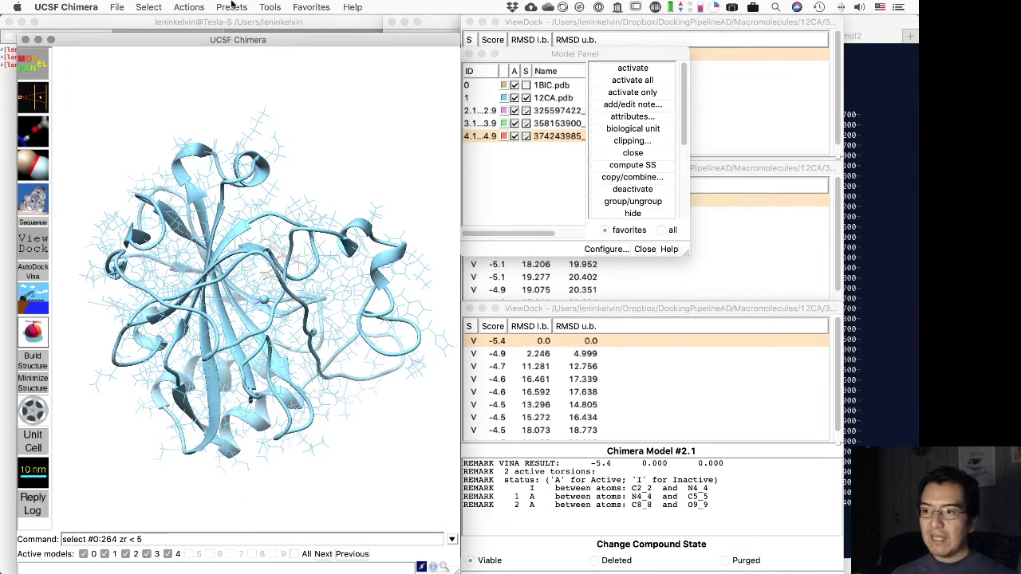
pyautogui.click(270, 7)
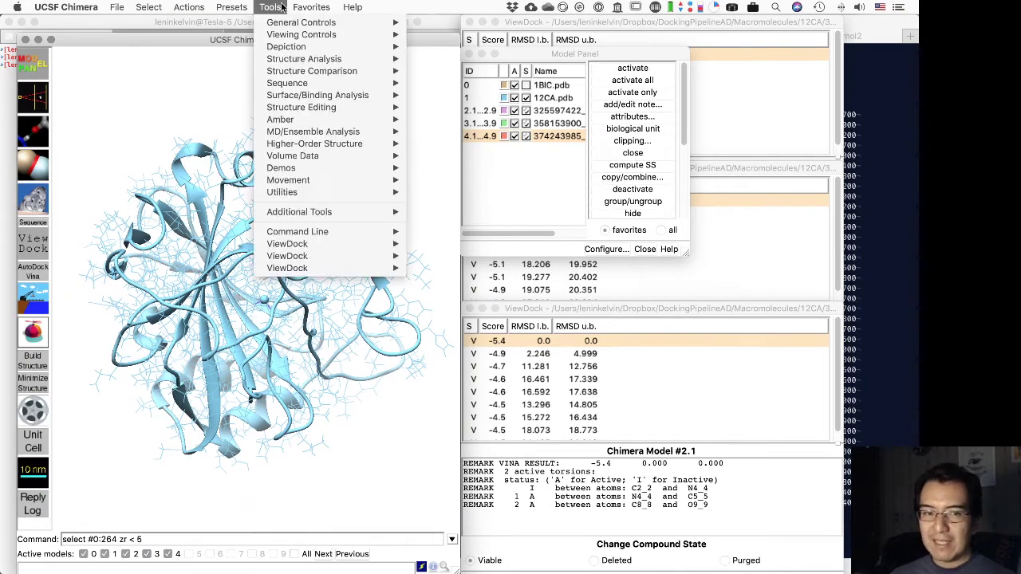
pyautogui.press('Escape')
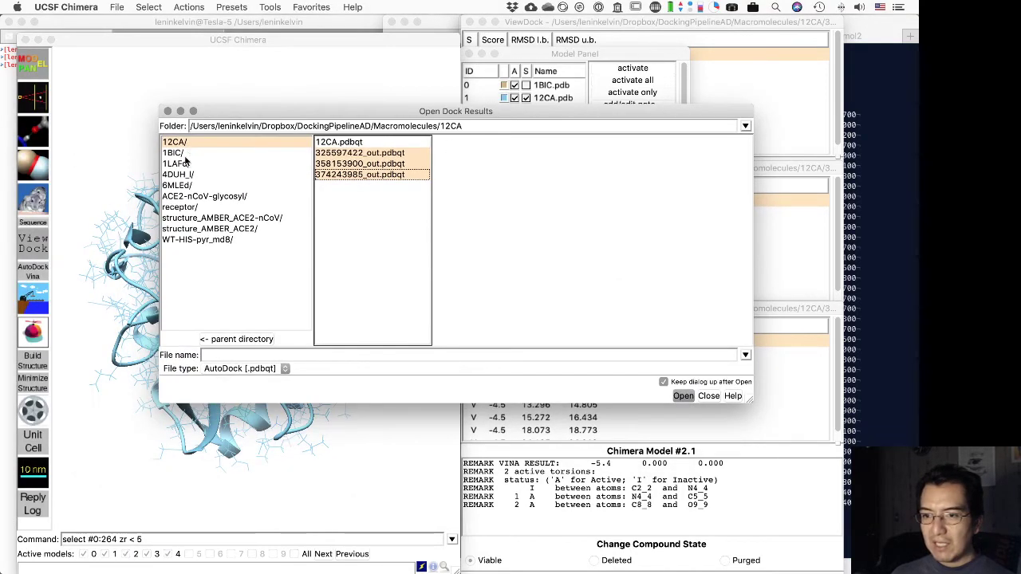
pyautogui.click(186, 154)
pyautogui.moveTo(430, 153); pyautogui.dragTo(422, 175)
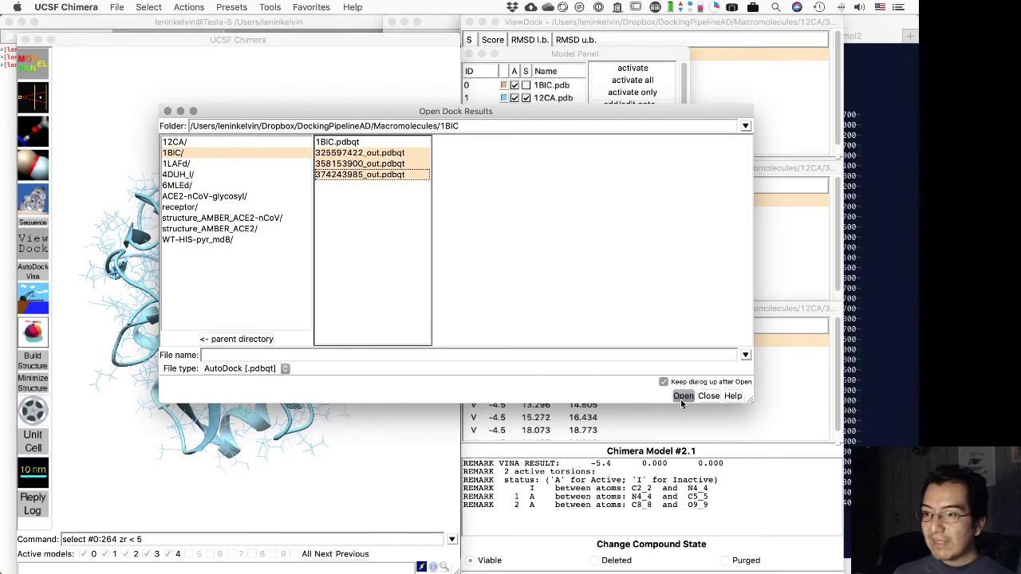
pyautogui.click(682, 398)
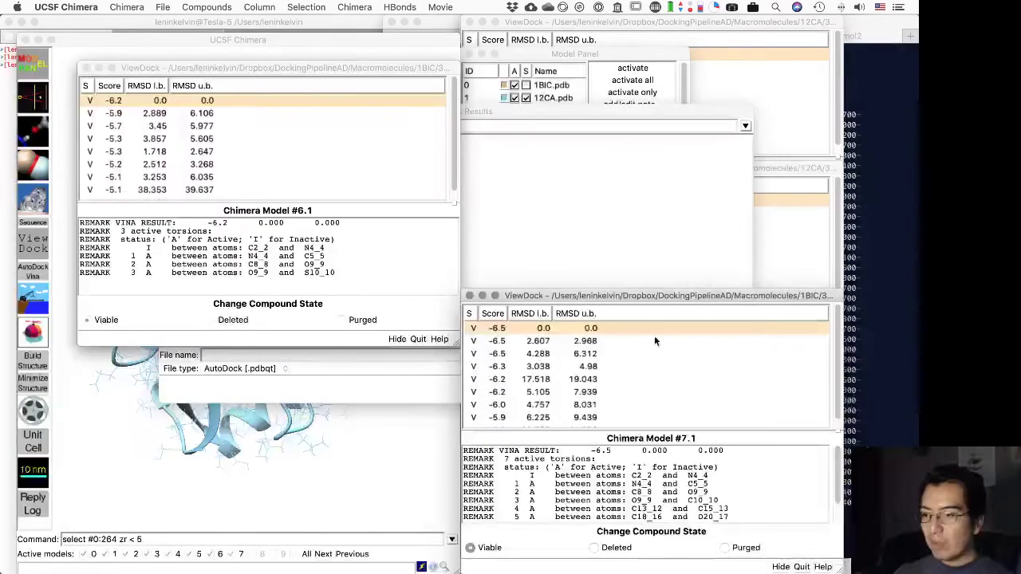